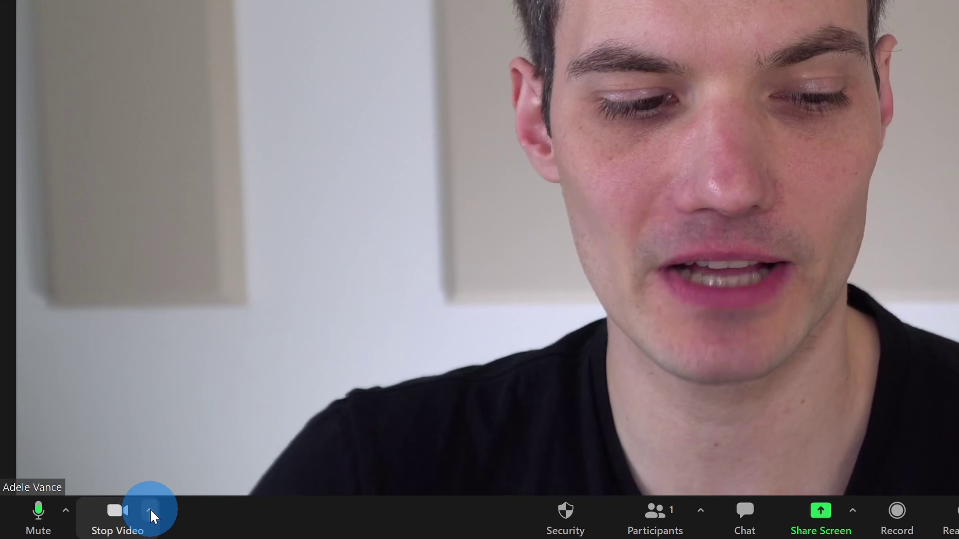
Add the Kevin Cookie Company Logo image from the Desktop as a new virtual background
click(150, 508)
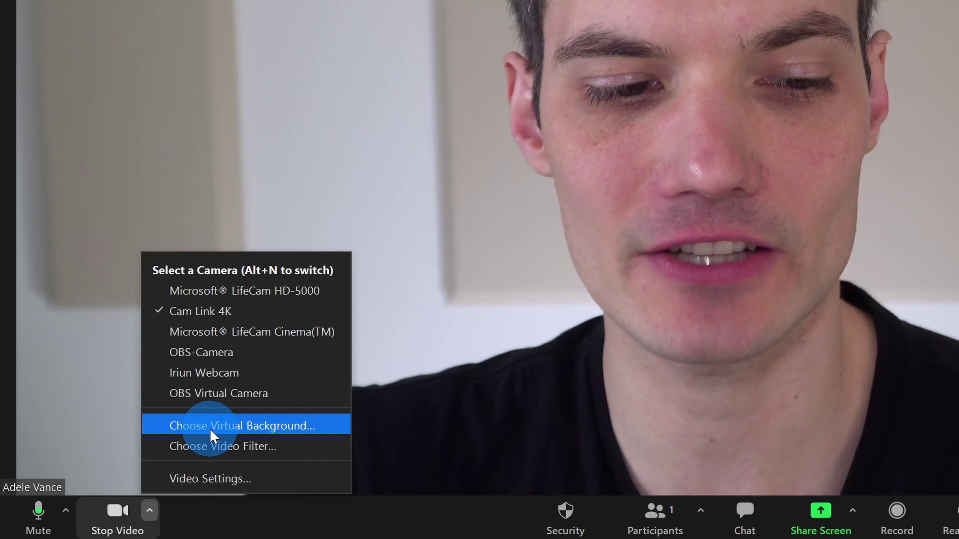
click(211, 434)
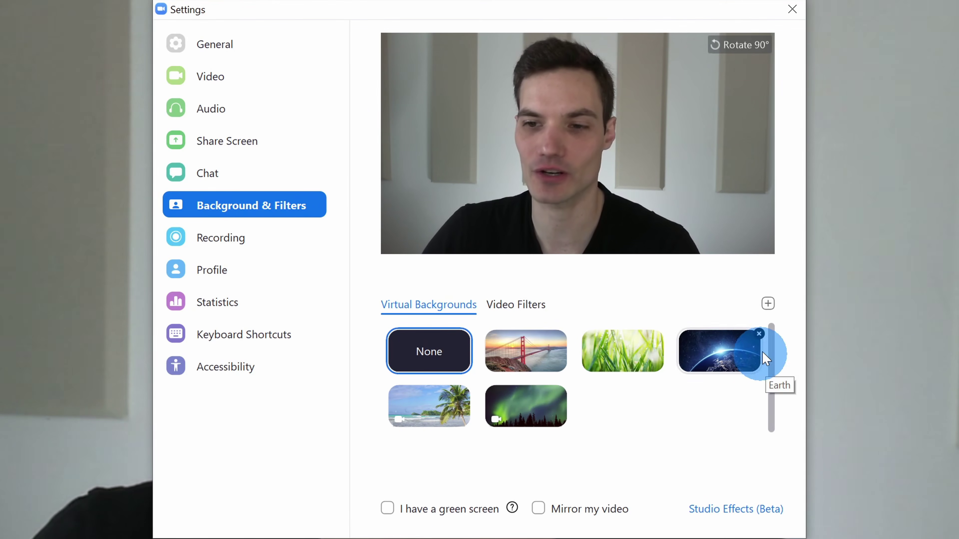
click(768, 306)
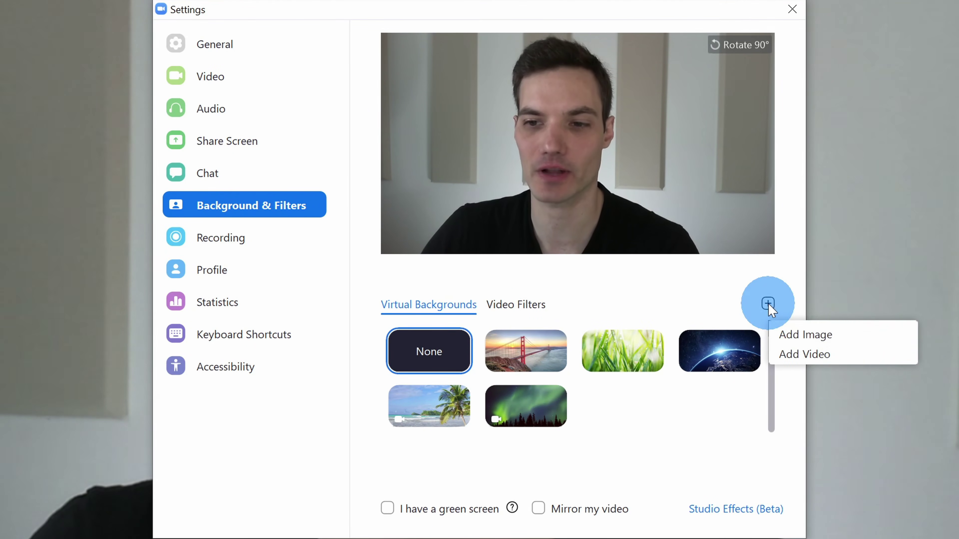
click(818, 337)
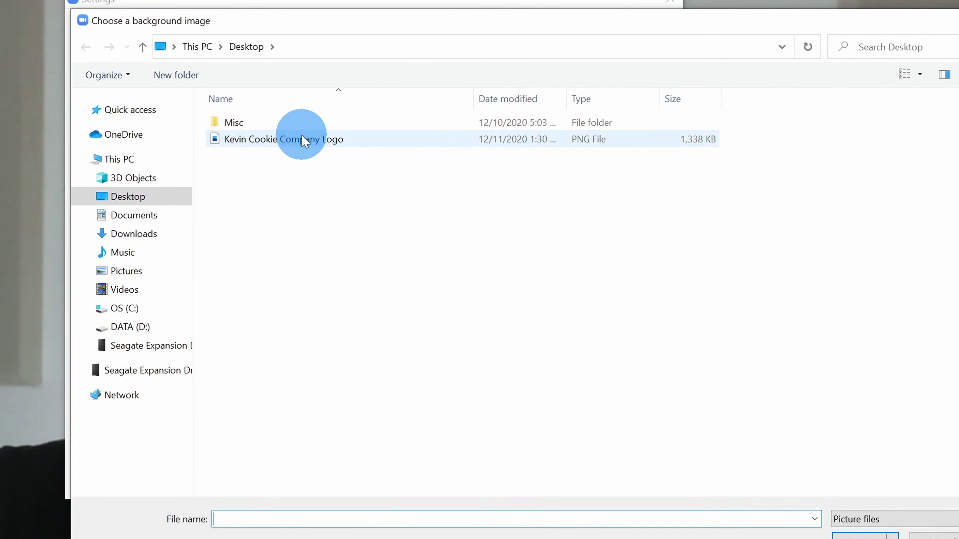
click(407, 156)
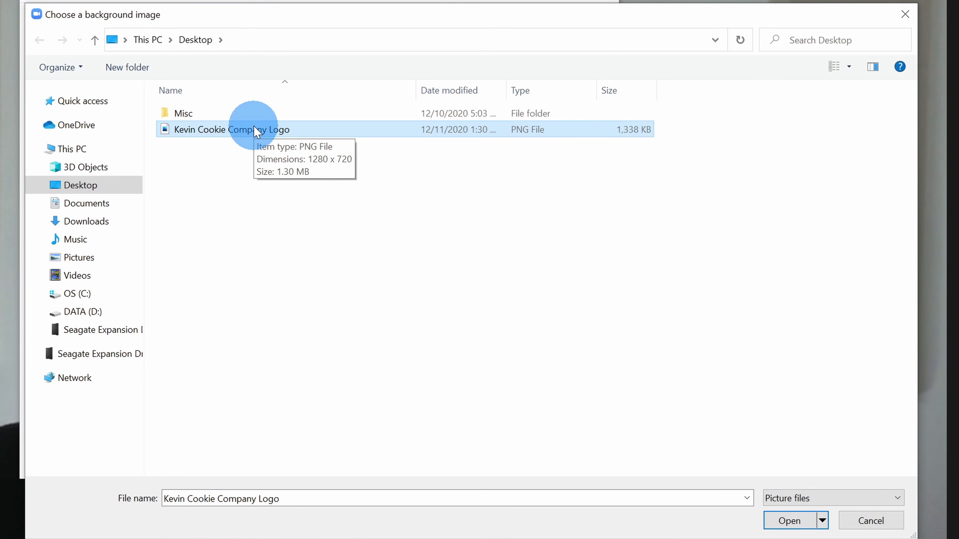
click(792, 522)
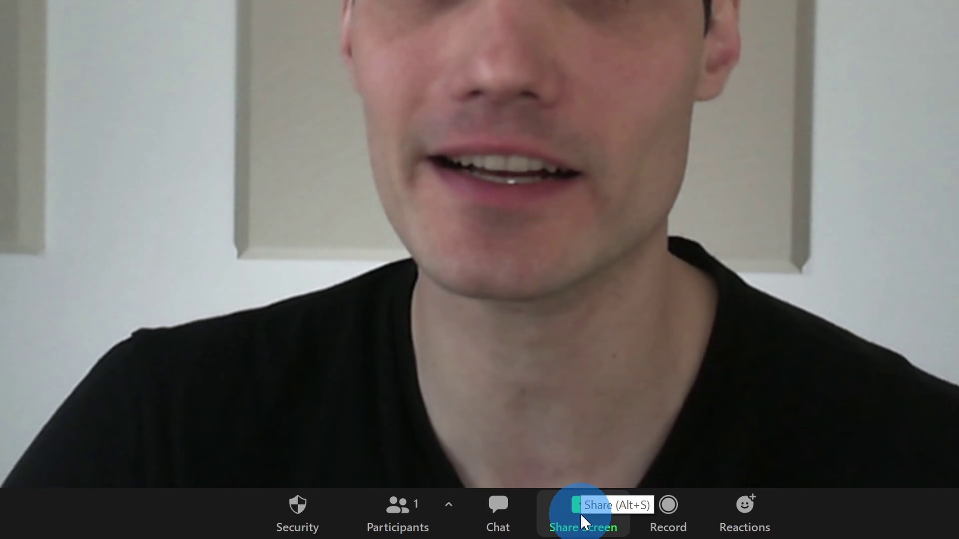
Share the Kevin Cookie Company Template presentation from the Desktop using the PowerPoint as Virtual Background option
click(581, 515)
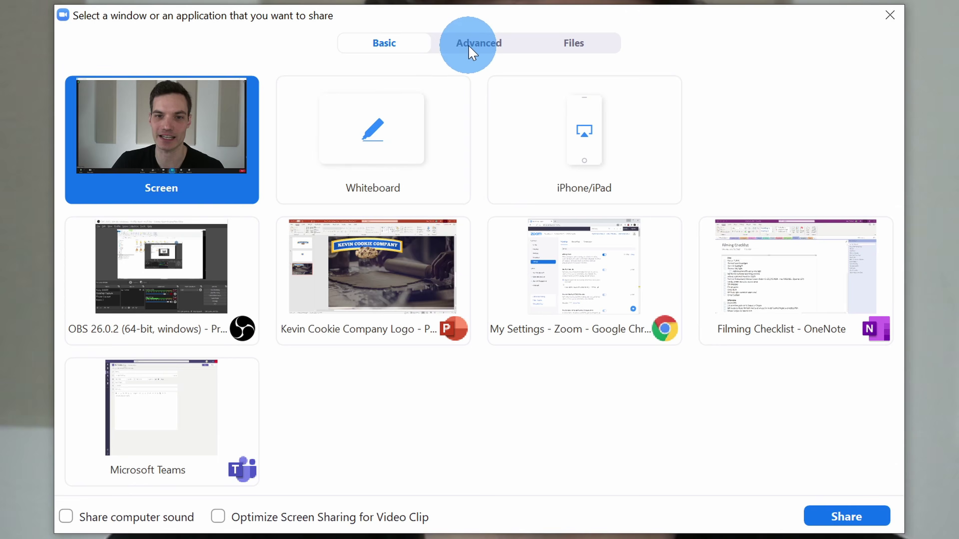
click(470, 46)
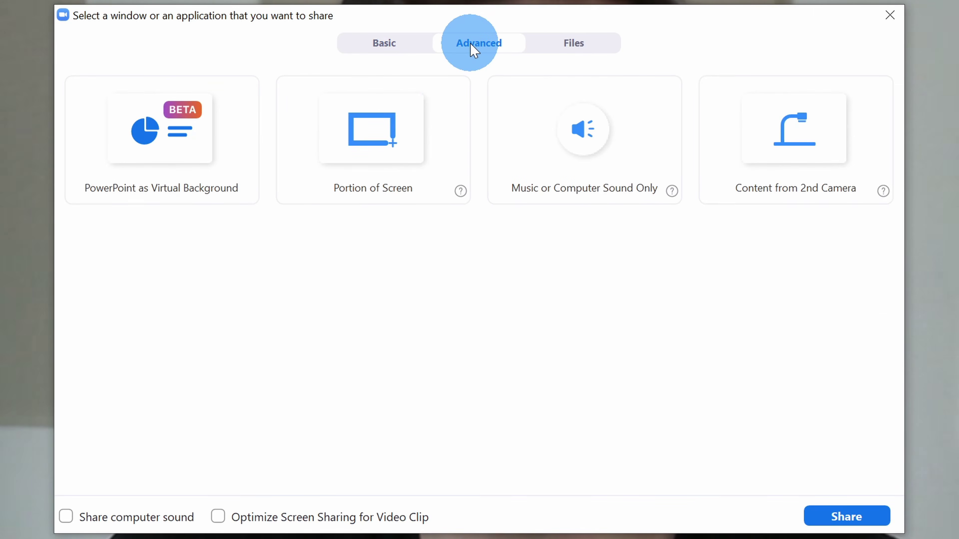
click(174, 136)
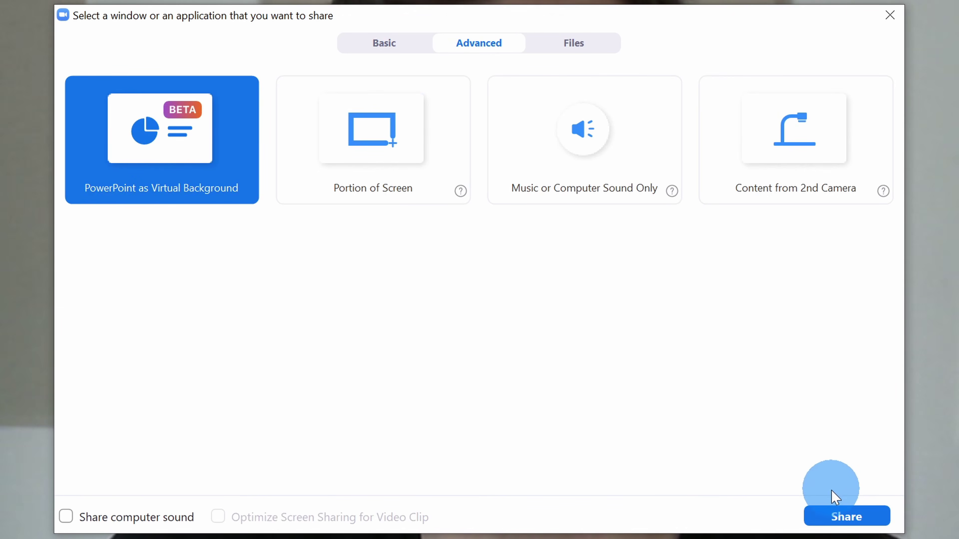
click(844, 517)
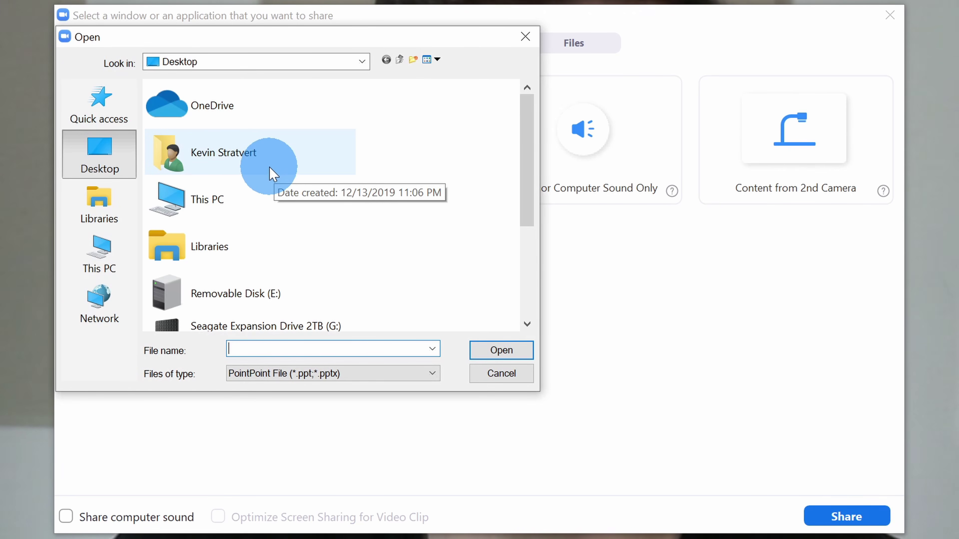
scroll(271, 173, down, 3)
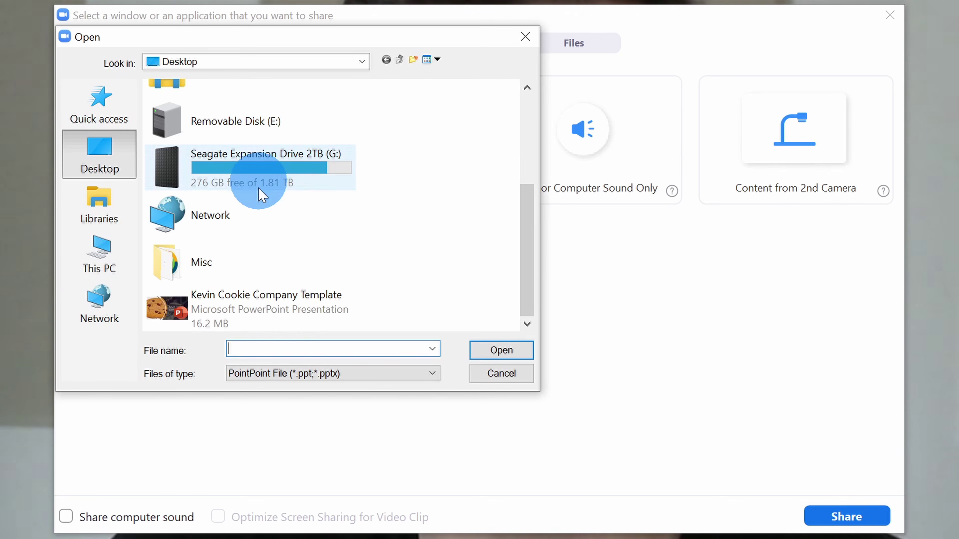
click(264, 313)
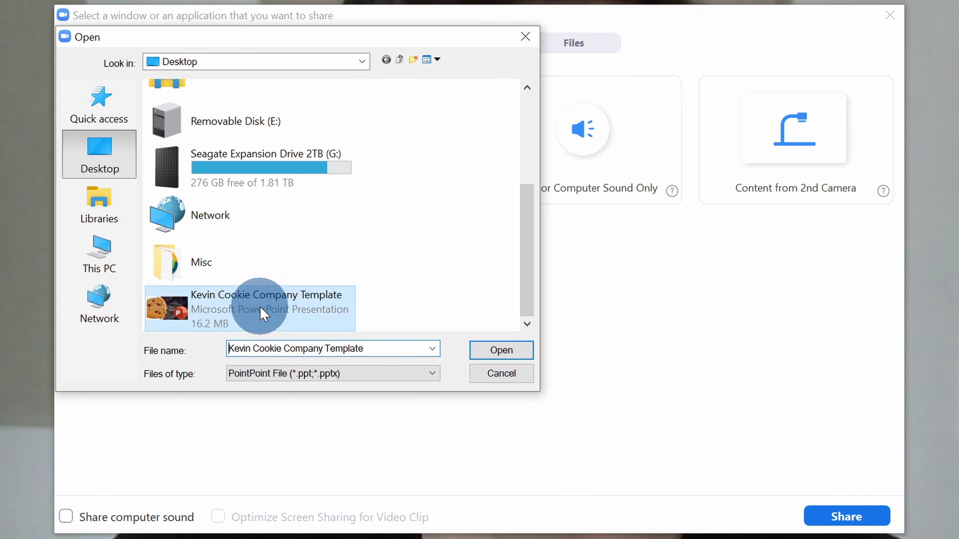
click(500, 350)
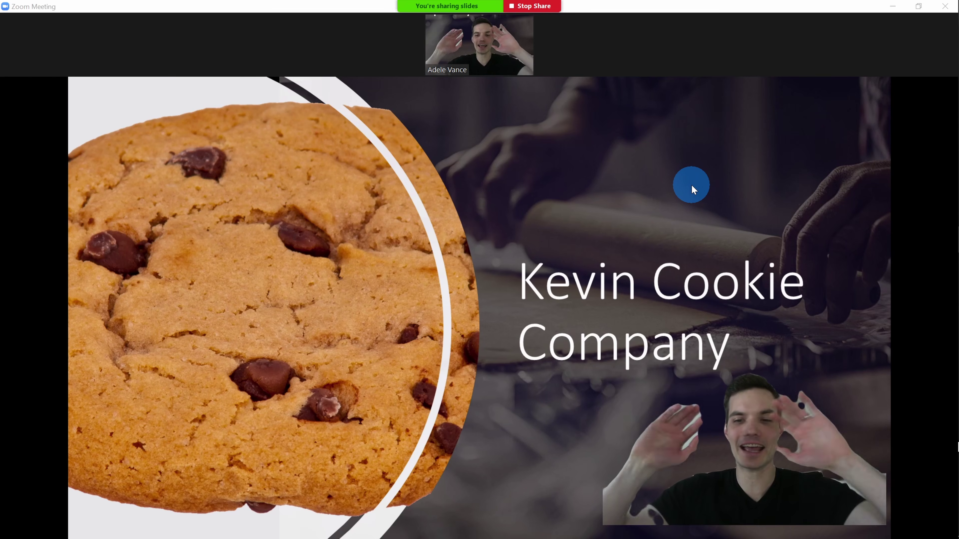
Reposition the presenter video slightly over the title slide and shrink it from its upper-left corner
mouse_move(690, 186)
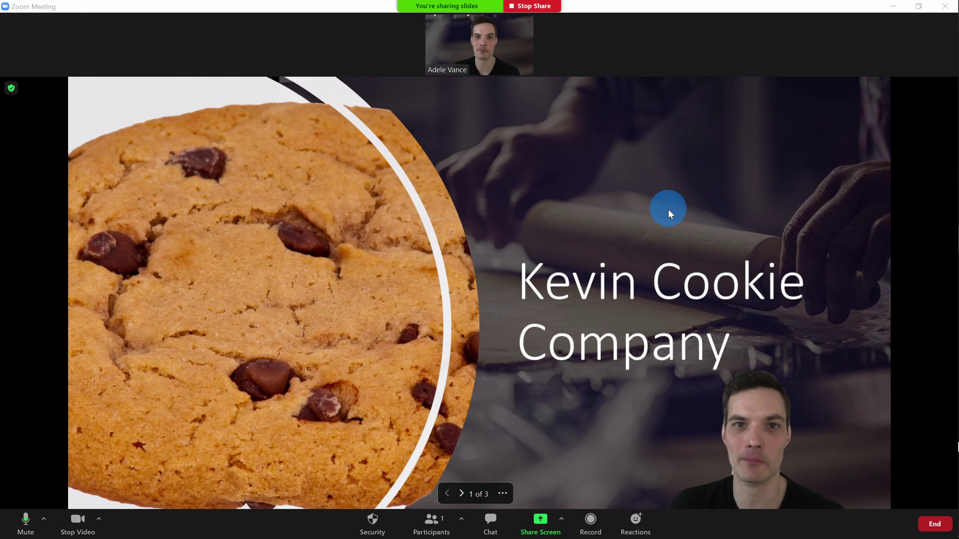
mouse_move(763, 429)
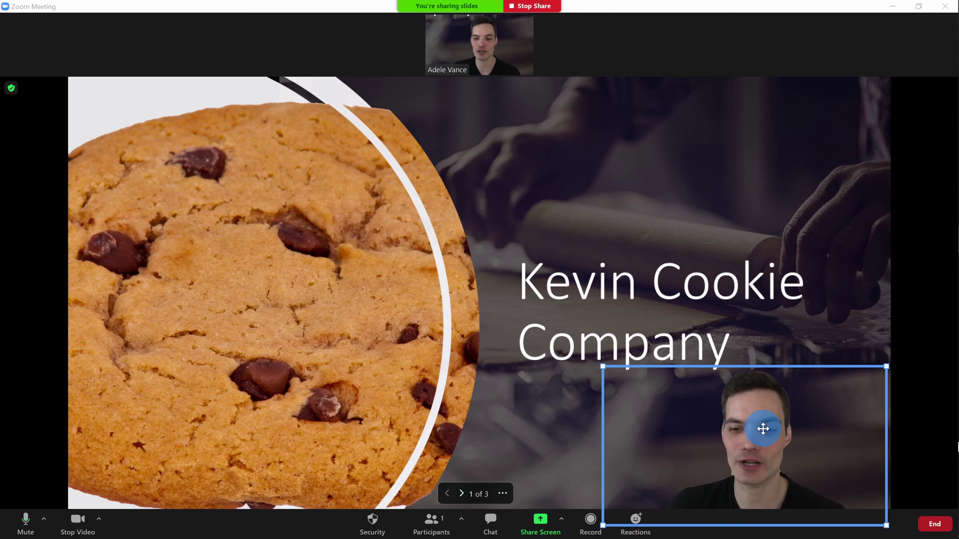
mouse_move(757, 427)
mouse_down()
mouse_move(216, 409)
mouse_move(619, 347)
mouse_move(766, 405)
mouse_move(764, 426)
mouse_up()
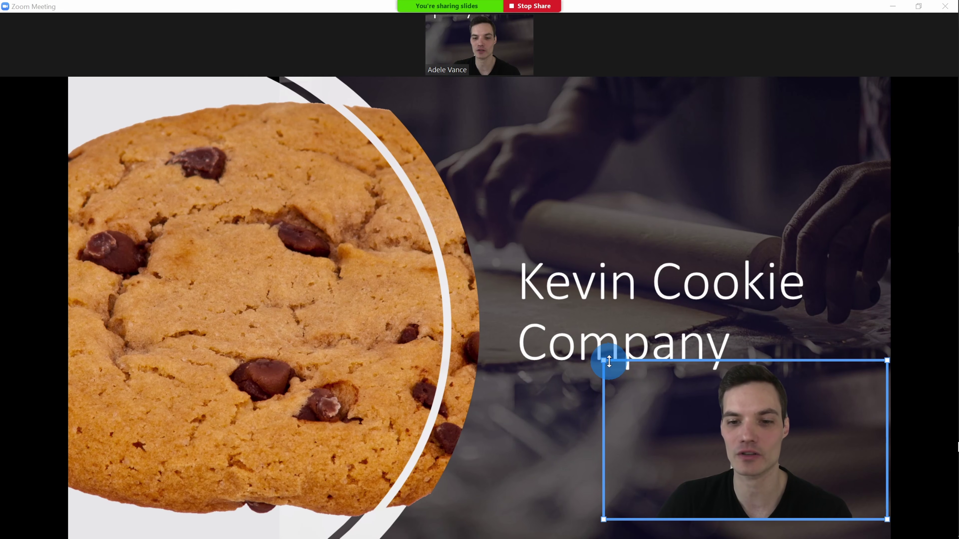
drag(604, 362, 717, 377)
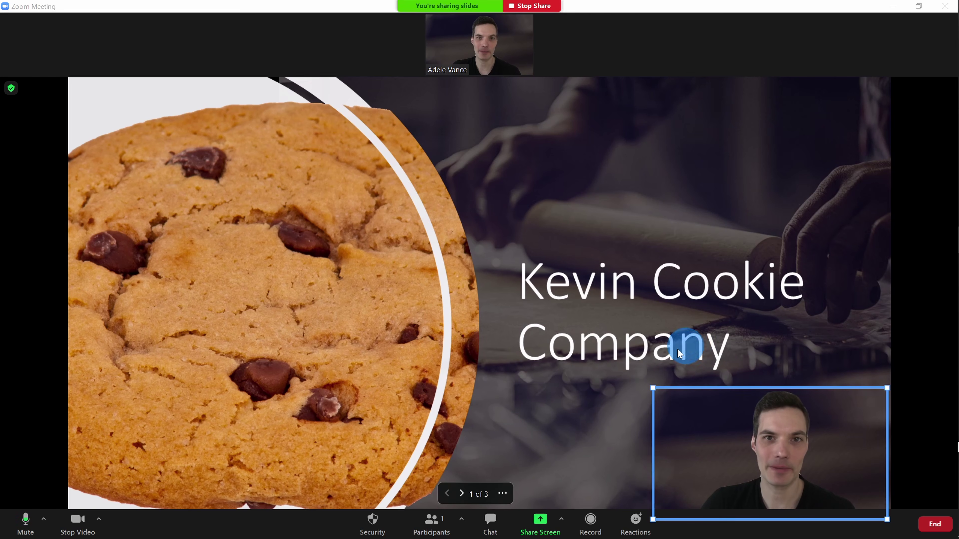
Advance the shared presentation to the city locations slide and return to the title slide
click(461, 494)
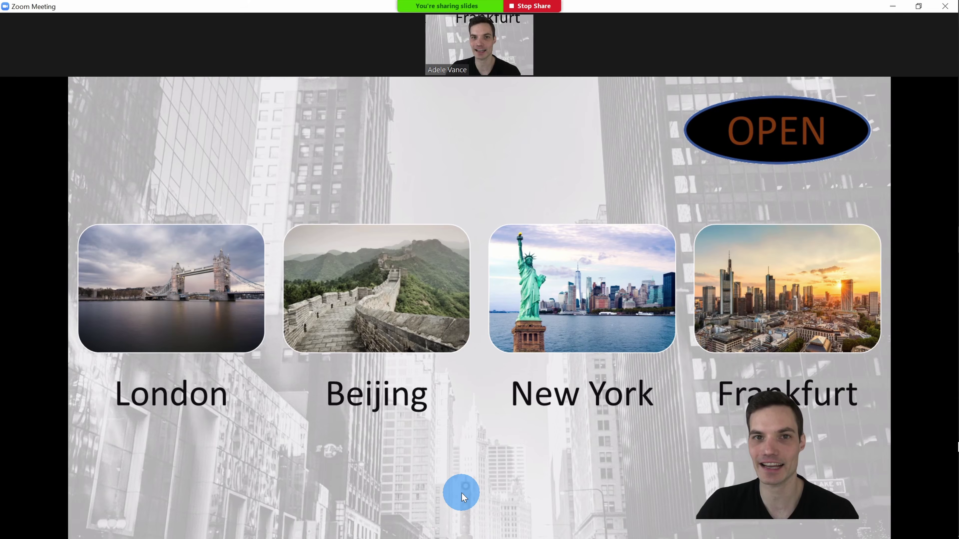
click(447, 493)
Split the presenter video from the PowerPoint slides and merge the two again
click(503, 493)
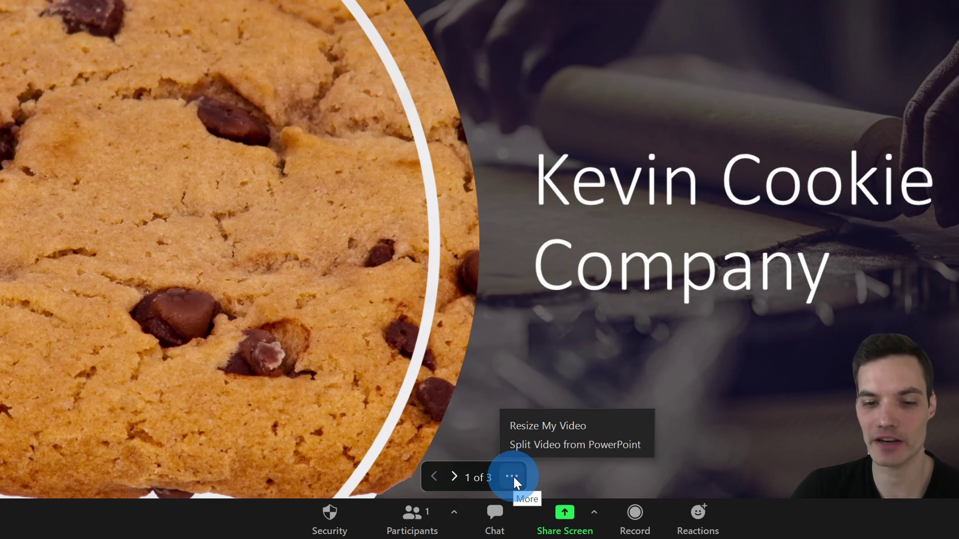
click(514, 478)
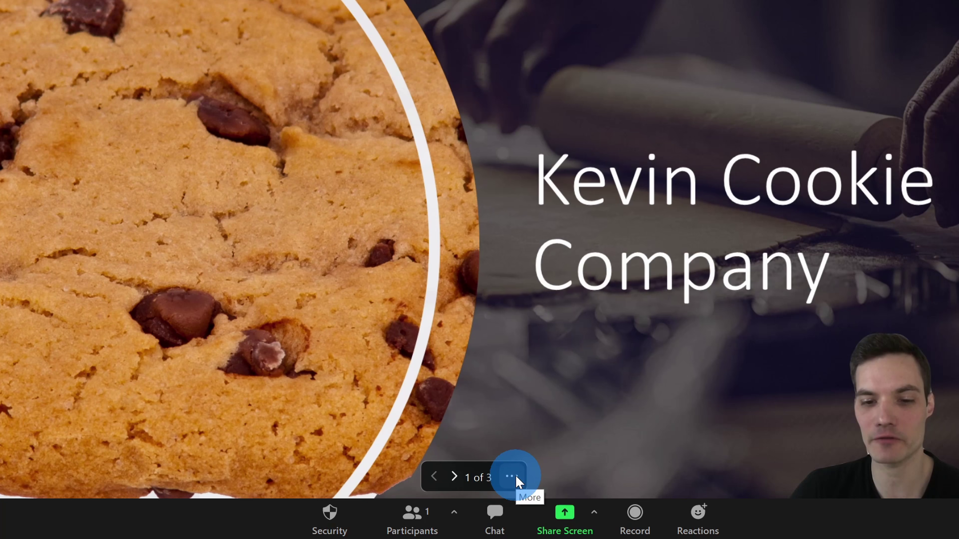
click(513, 475)
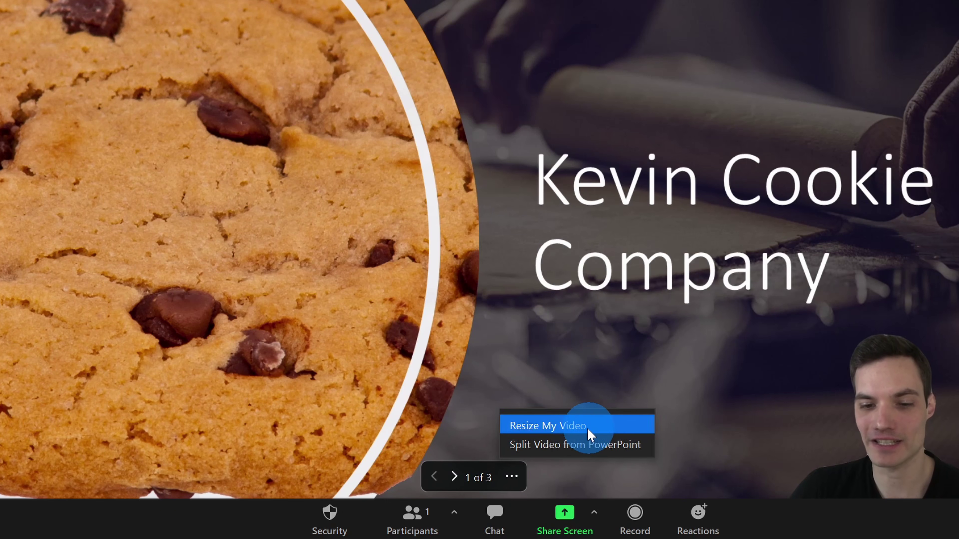
click(599, 451)
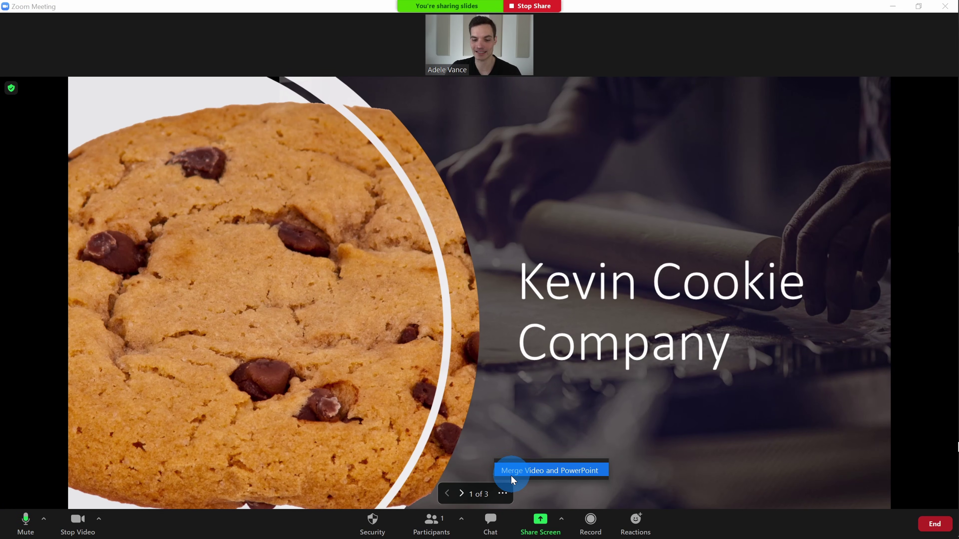
click(504, 493)
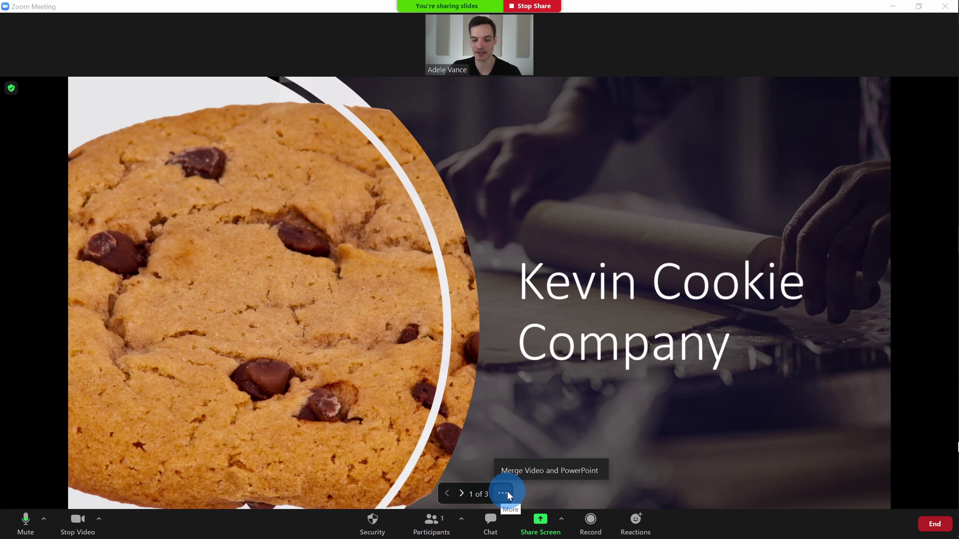
click(516, 473)
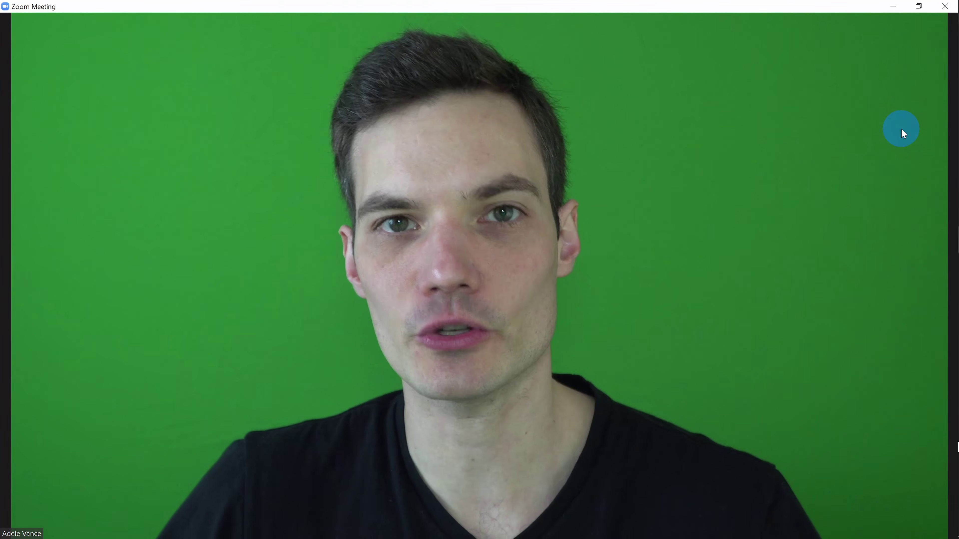
Apply the Golden Gate Bridge image as the virtual background and turn on the green screen option
mouse_move(938, 122)
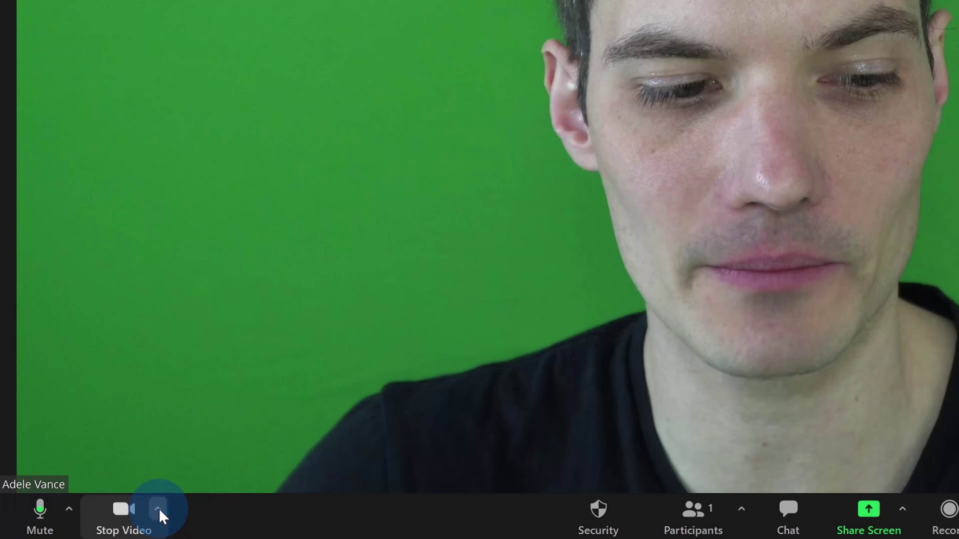
click(159, 508)
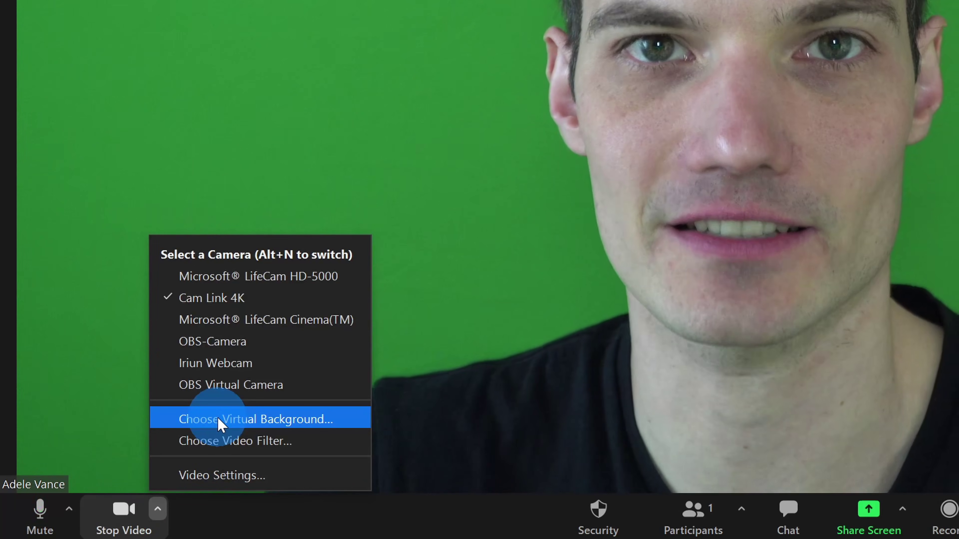
click(221, 419)
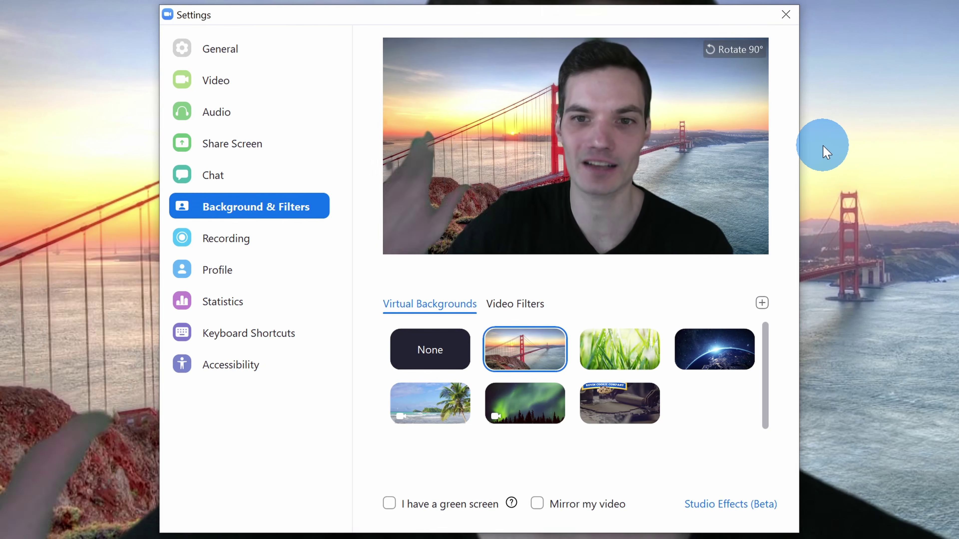
click(389, 504)
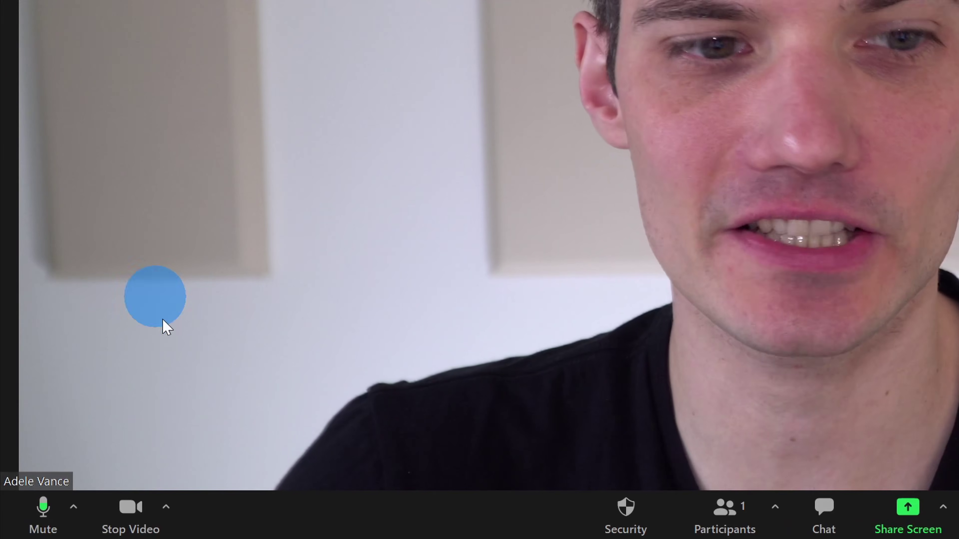
Open the video settings and vary the Touch up my appearance strength from minimum to maximum
click(168, 509)
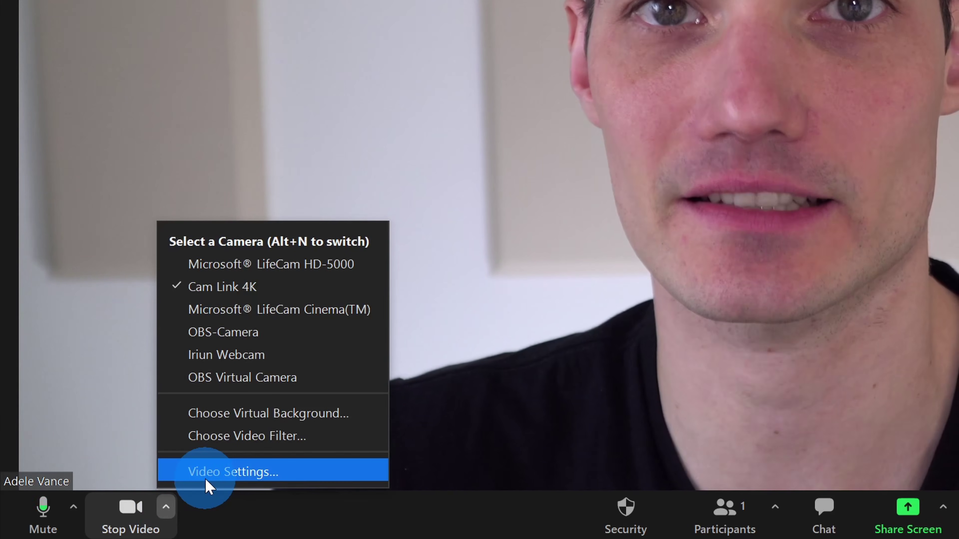
click(207, 479)
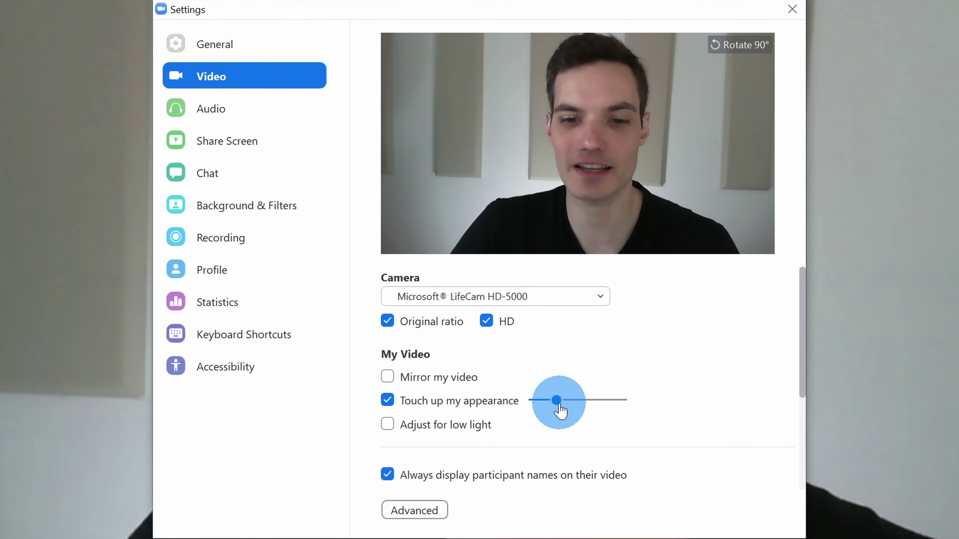
drag(557, 402, 534, 405)
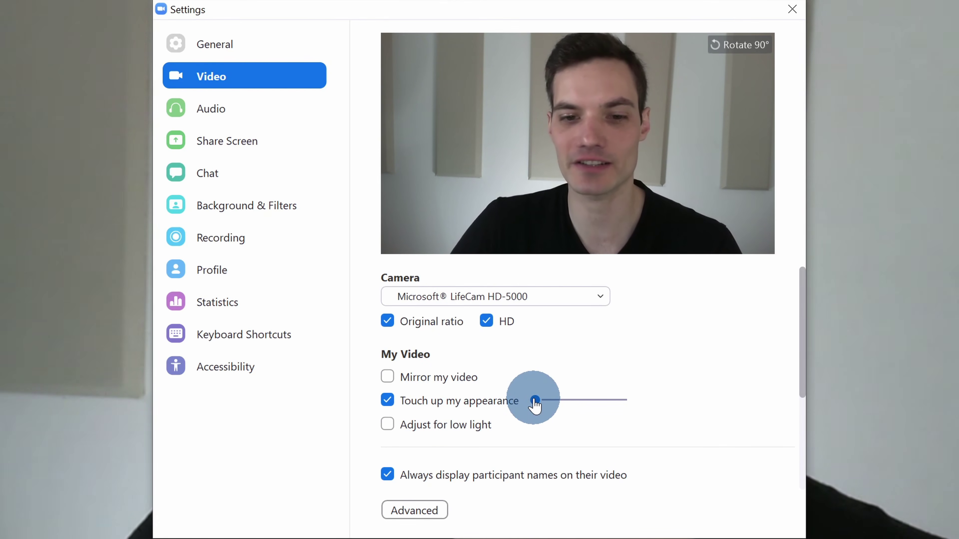
drag(536, 406, 674, 407)
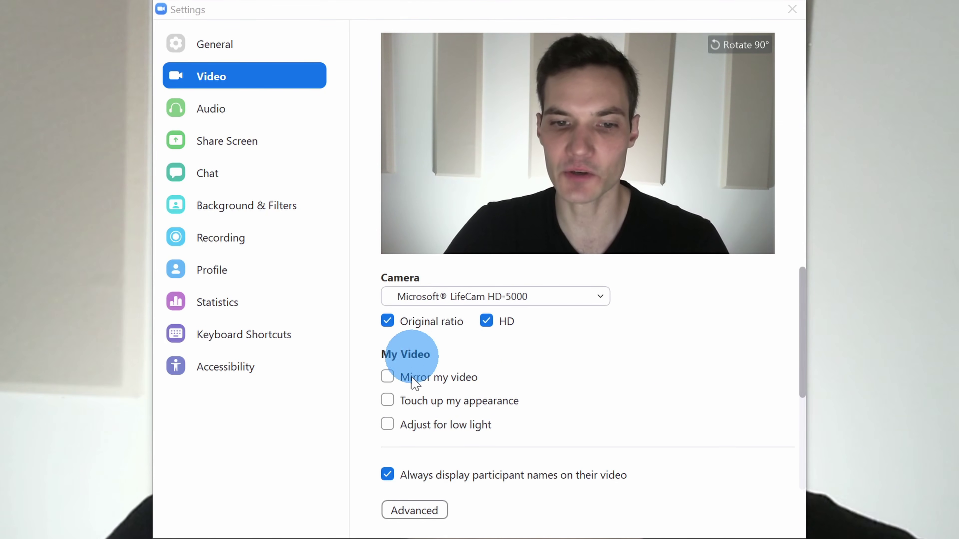
Enable Adjust for low light and set its mode to Manual
click(388, 425)
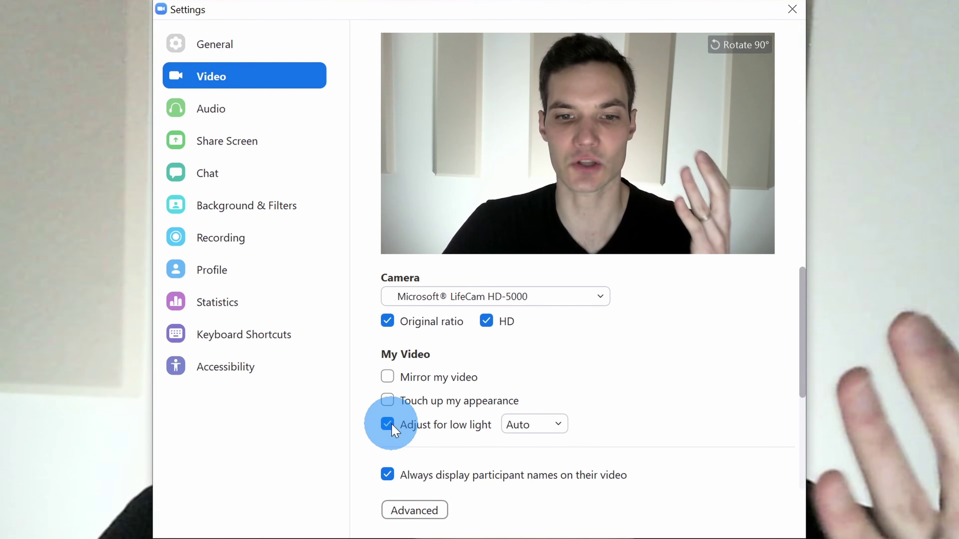
click(542, 427)
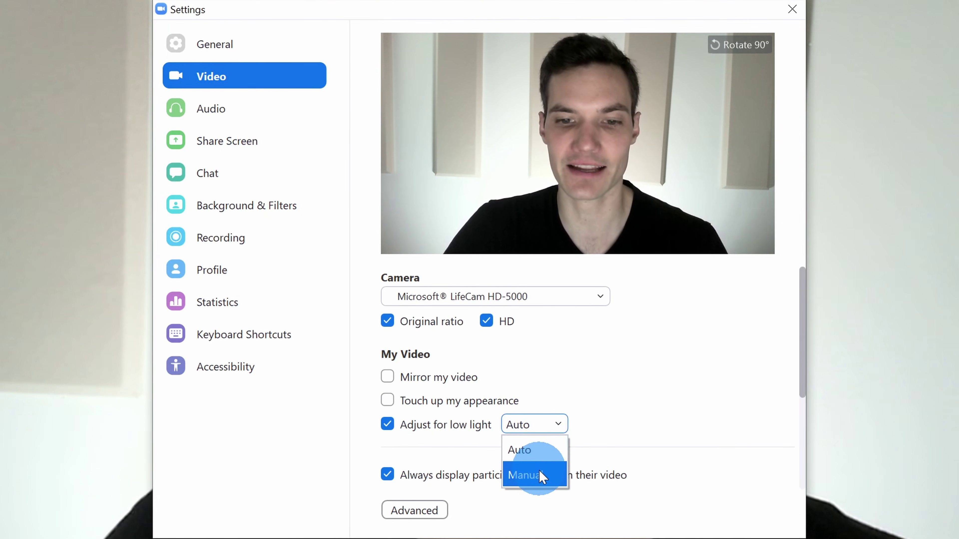
click(542, 477)
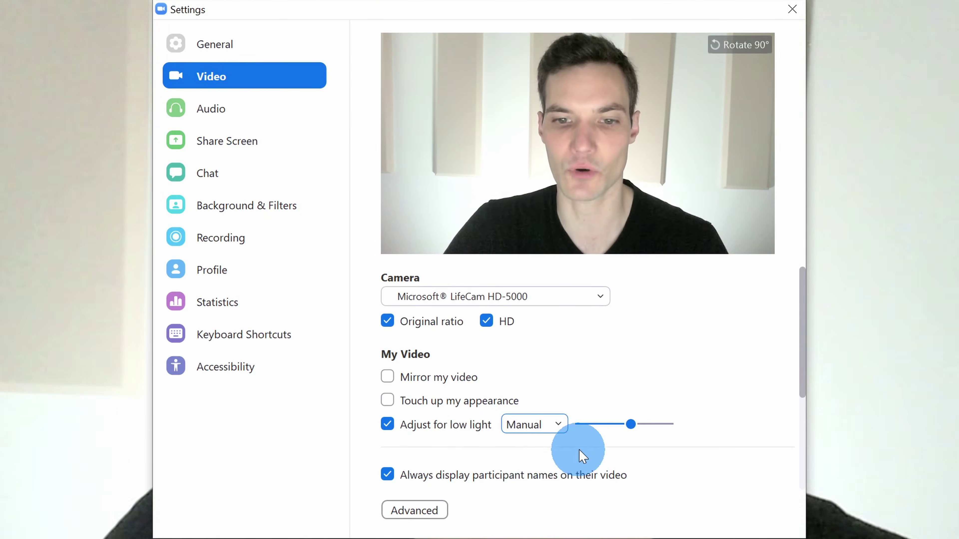
Lower the manual low-light strength slightly, set the mode to Auto, and toggle Adjust for low light
mouse_move(632, 433)
mouse_down()
mouse_move(641, 434)
mouse_move(605, 432)
mouse_move(620, 433)
mouse_up()
click(554, 433)
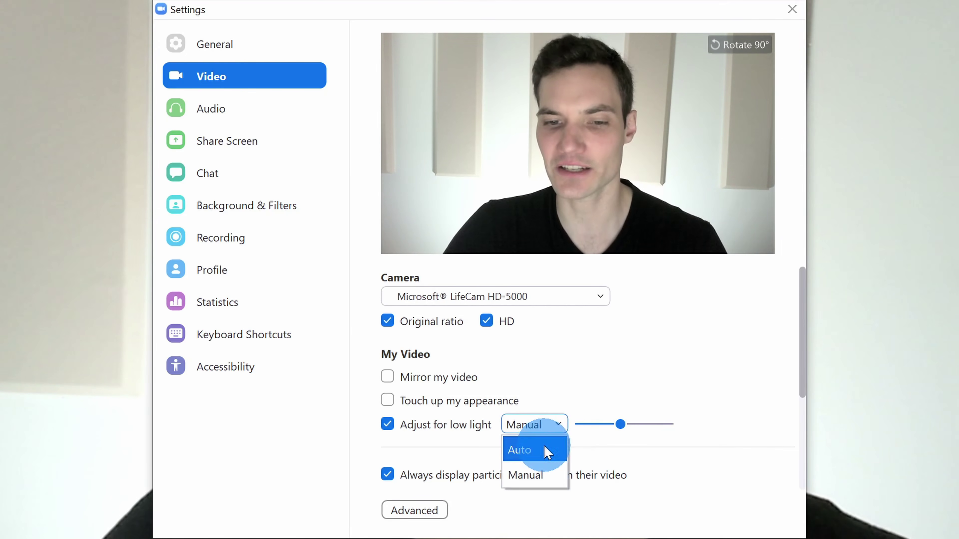
click(548, 451)
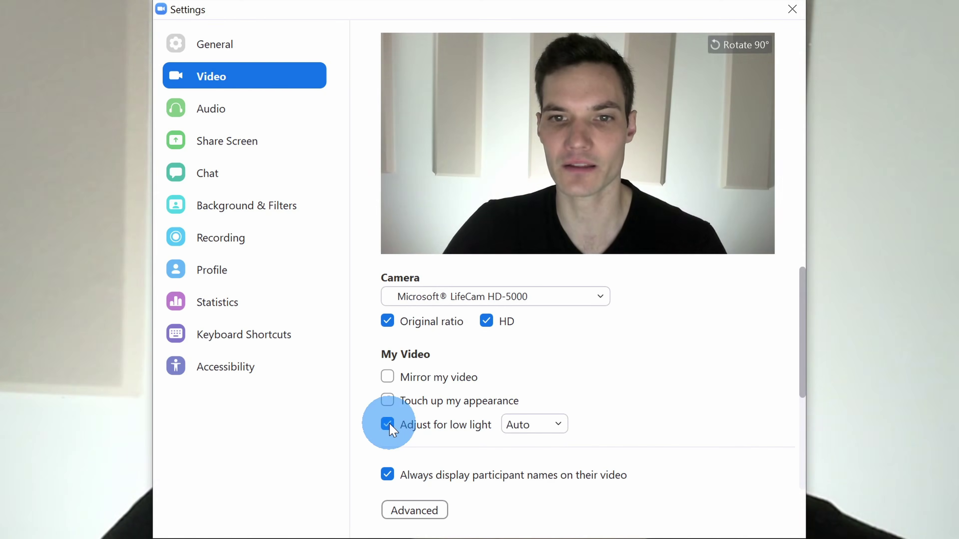
click(387, 424)
click(387, 425)
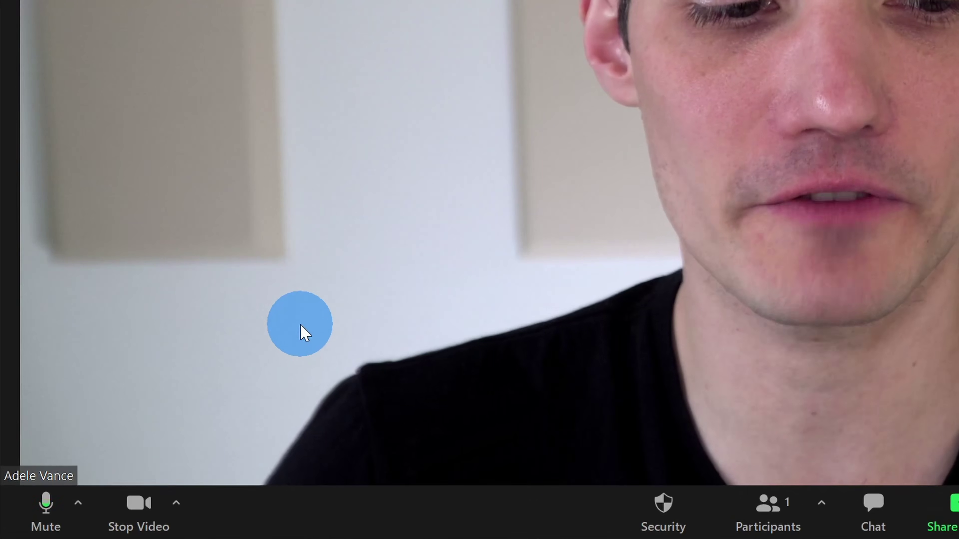
Open the video filters and try several color tints, including Cream, ending with the Analog Television frame
click(180, 513)
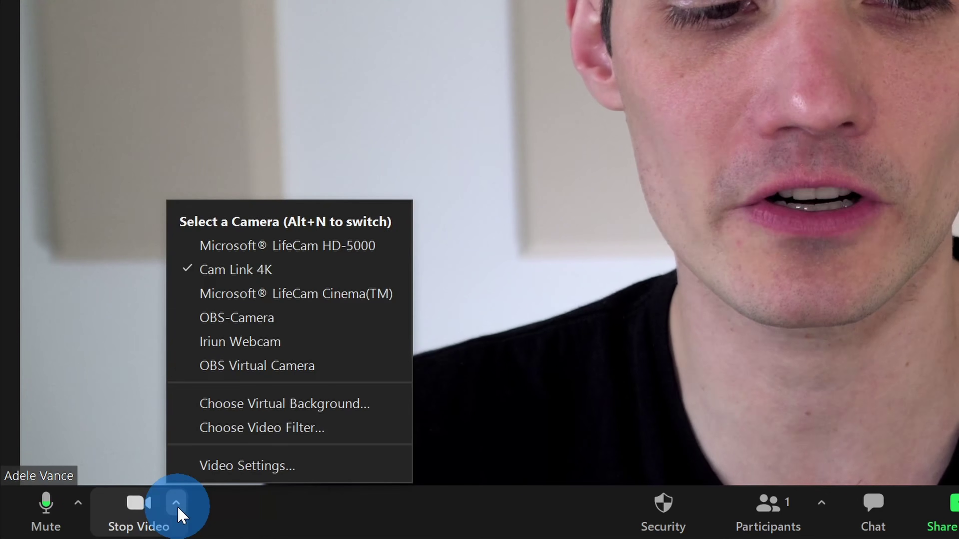
click(324, 430)
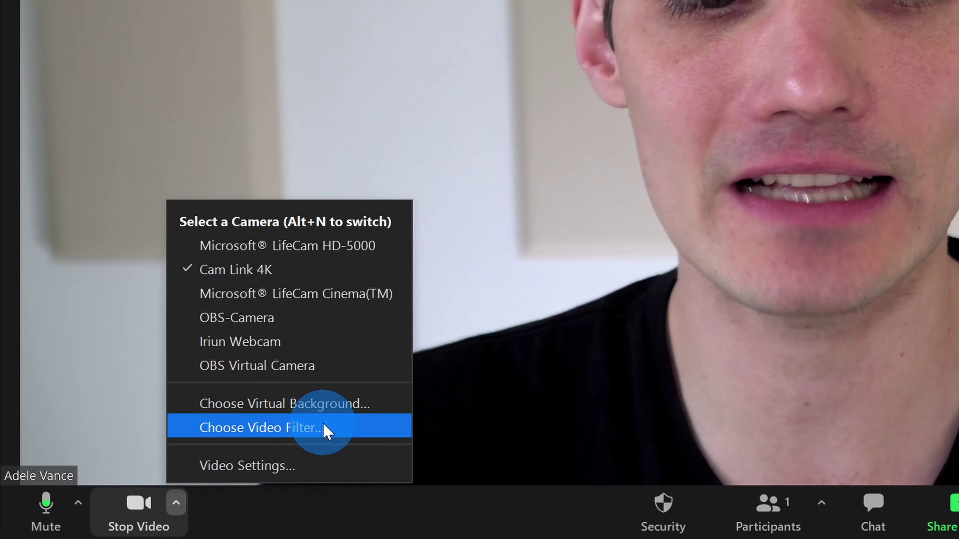
click(683, 400)
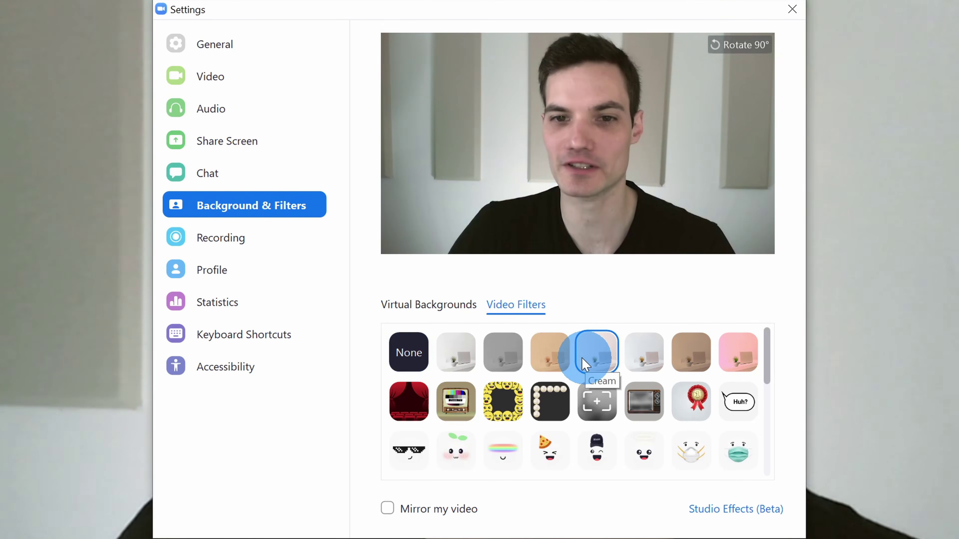
click(551, 351)
click(522, 357)
click(642, 350)
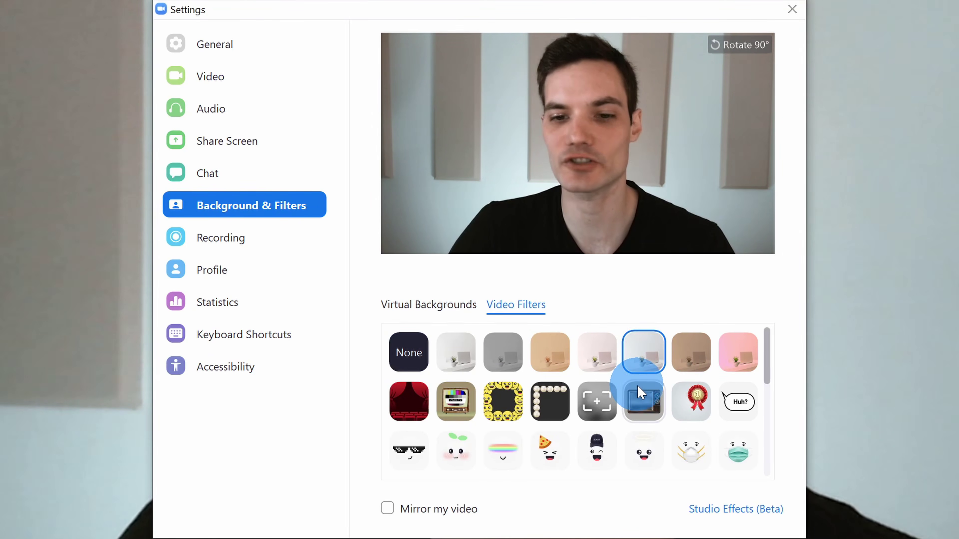
click(642, 408)
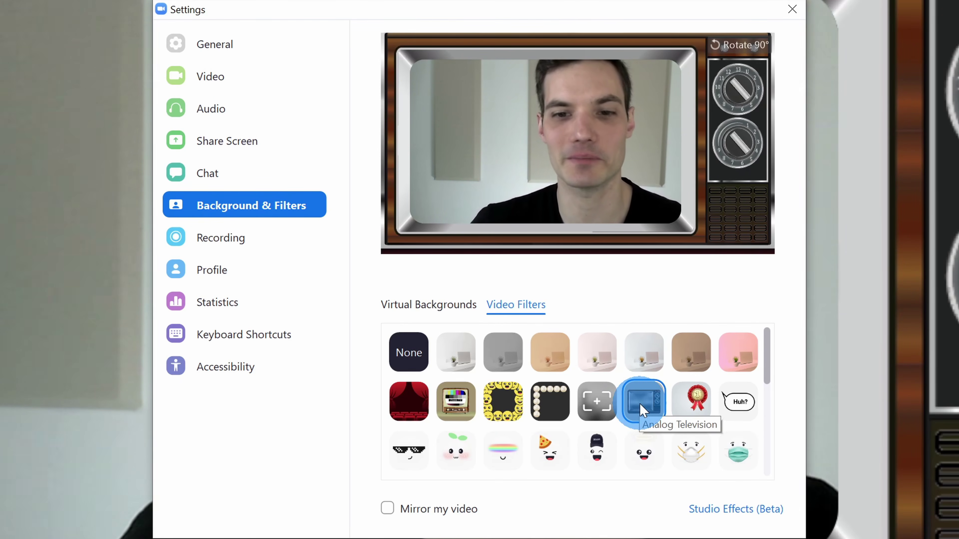
Try the rabbit face and 3D Eyewear filters, and reset the video filter to None
scroll(666, 389, down, 2)
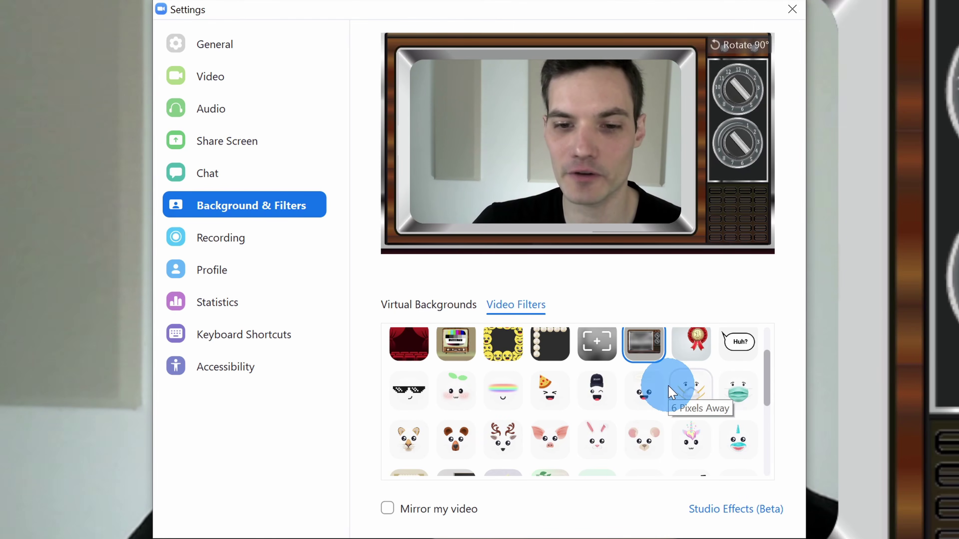
click(629, 442)
click(596, 446)
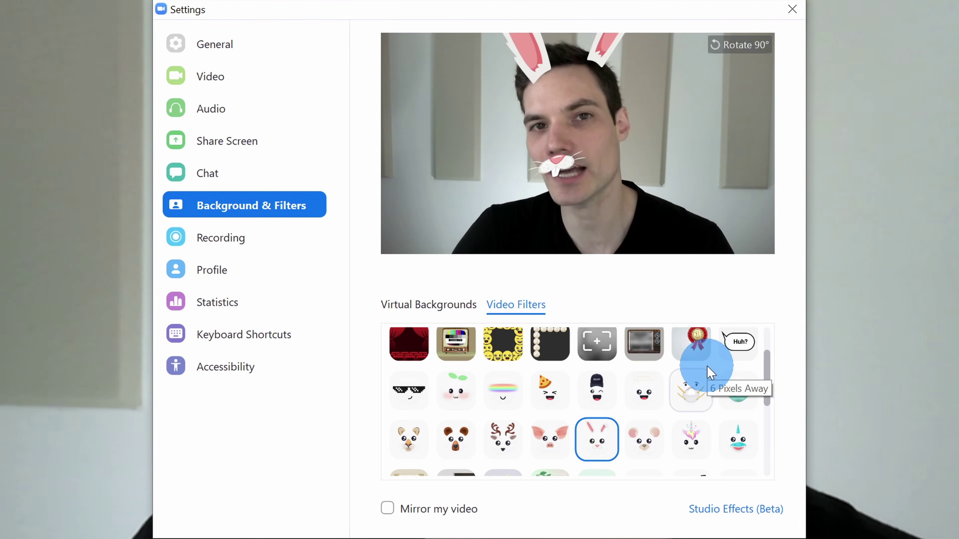
scroll(683, 378, down, 6)
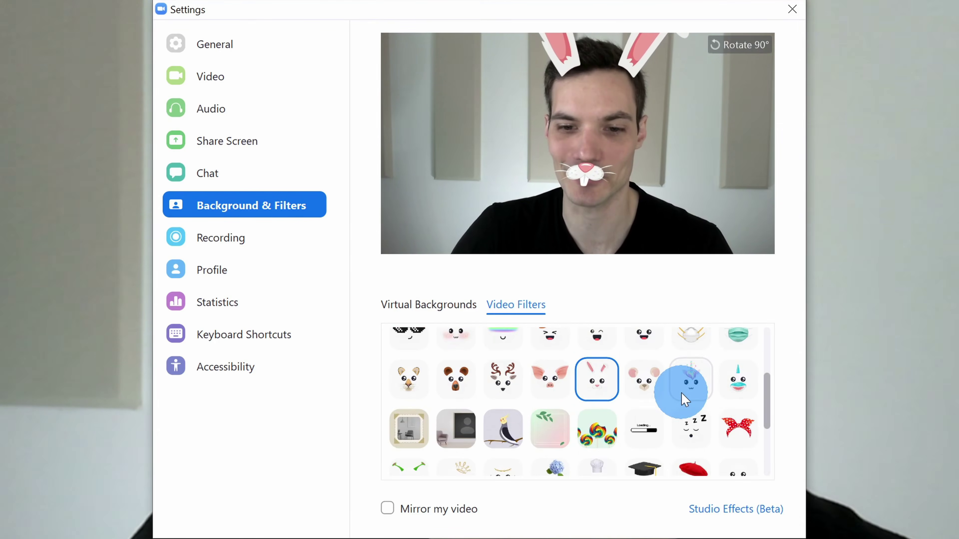
click(597, 413)
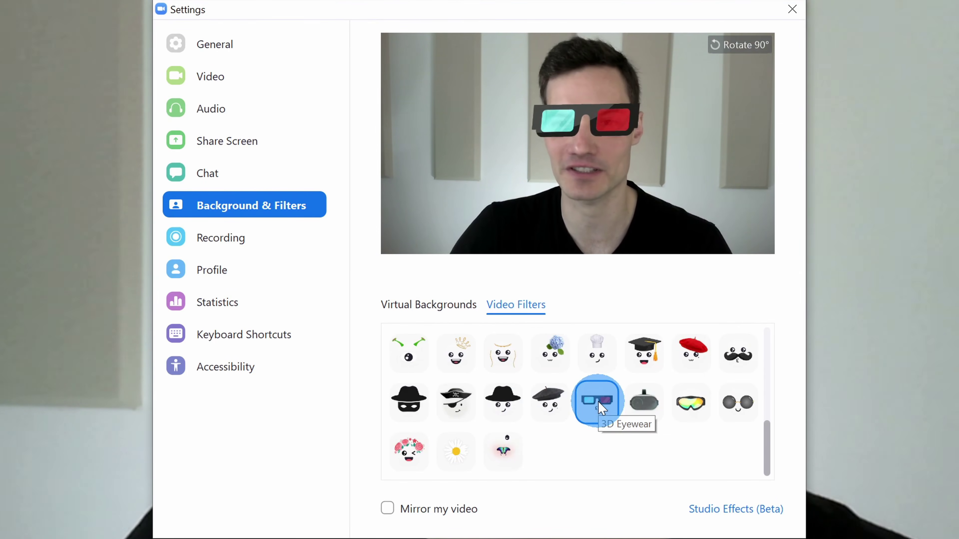
scroll(598, 411, up, 6)
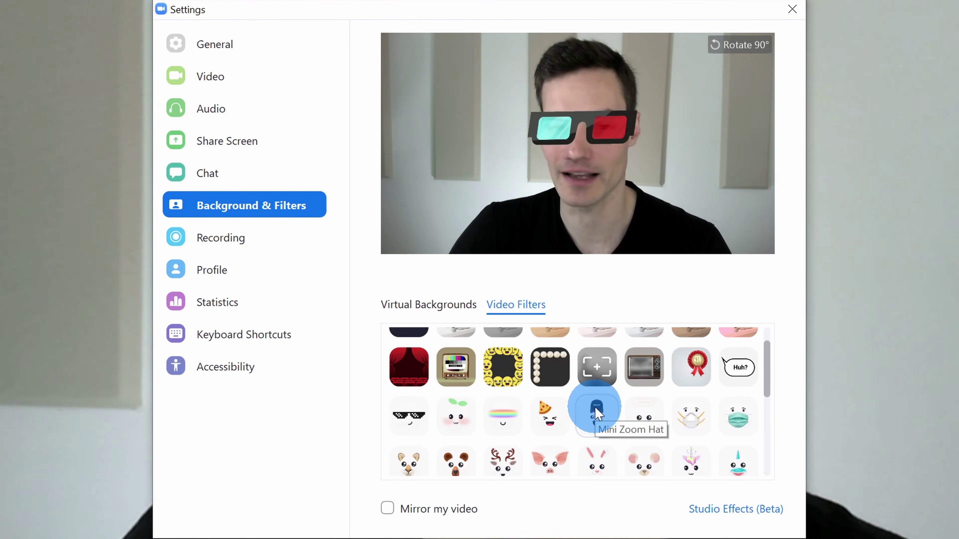
click(408, 350)
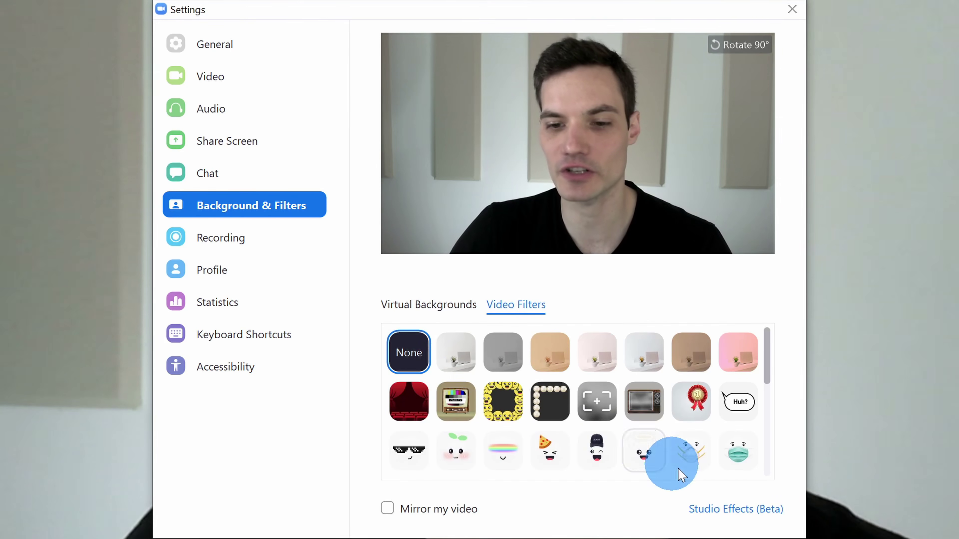
Open Studio Effects and apply Soft Arch eyebrows, the first mustache and beard style, and a crimson lip color
click(715, 509)
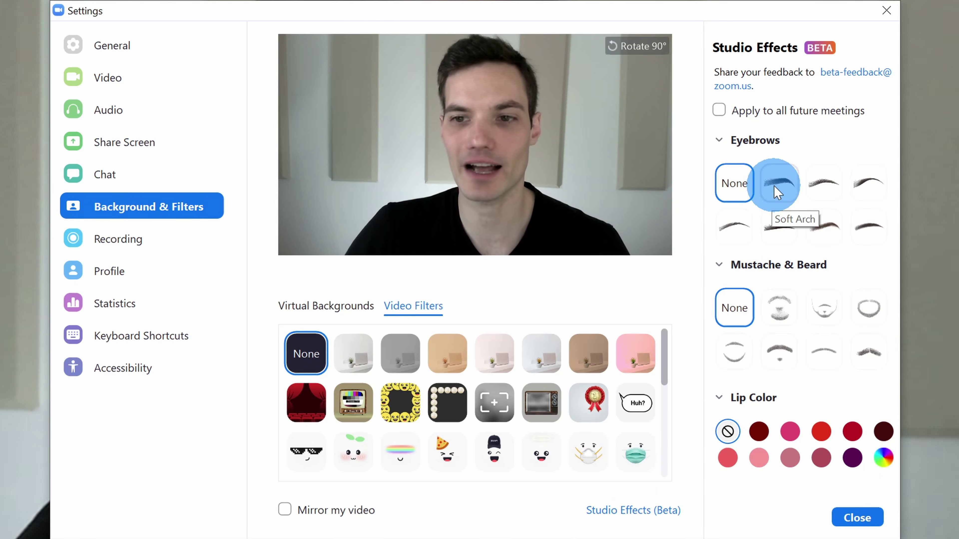
click(778, 185)
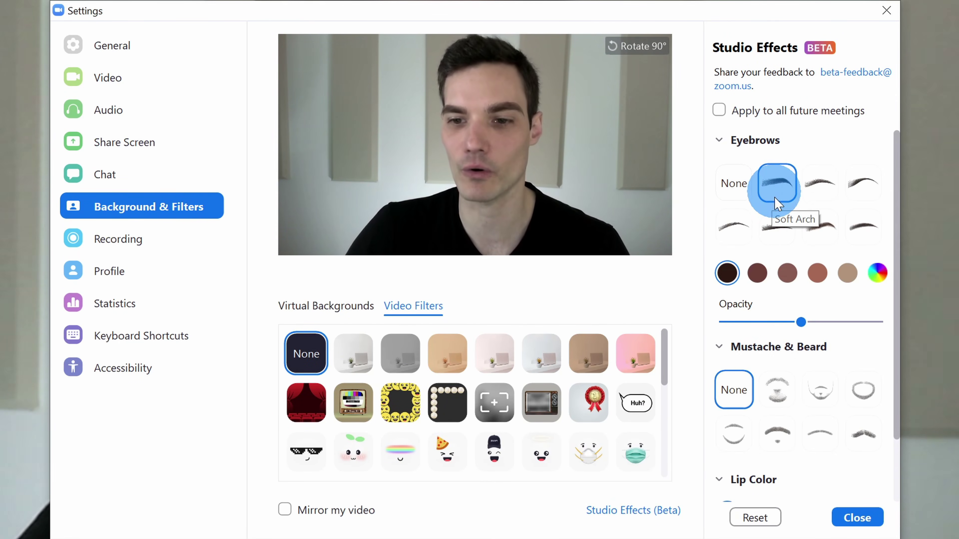
click(776, 389)
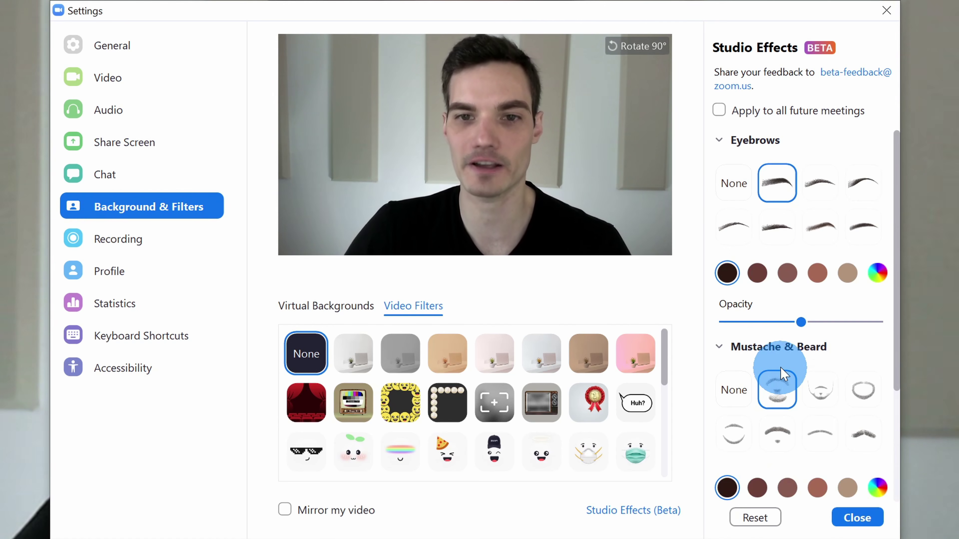
scroll(796, 358, down, 4)
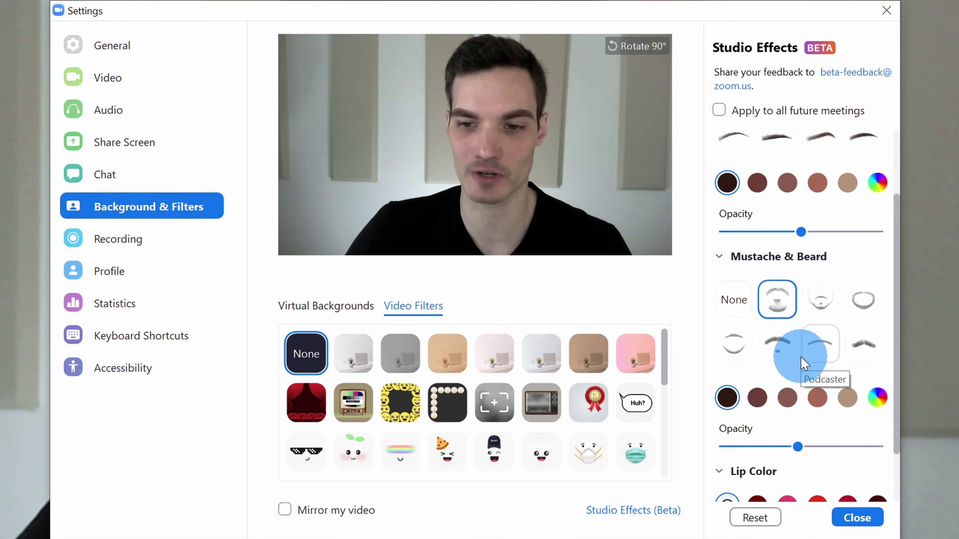
click(846, 438)
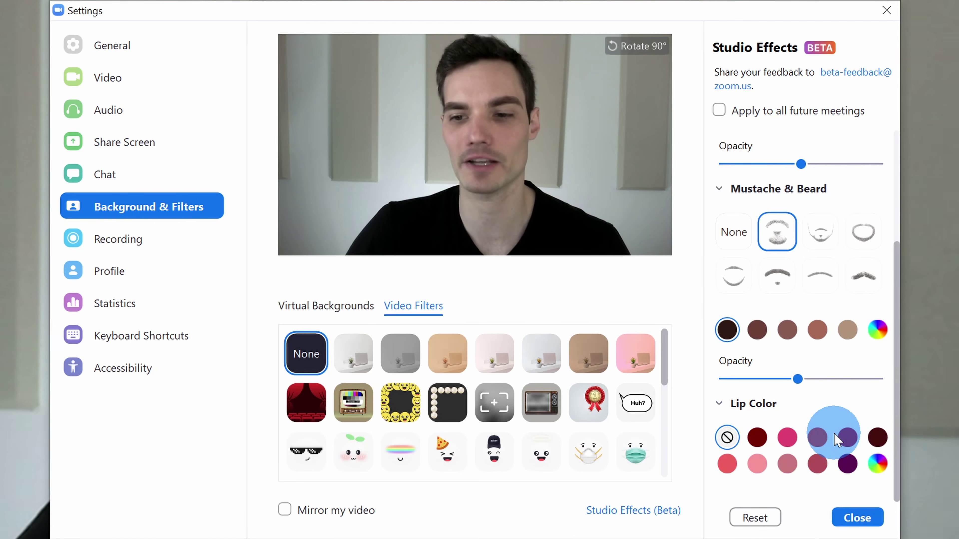
click(844, 438)
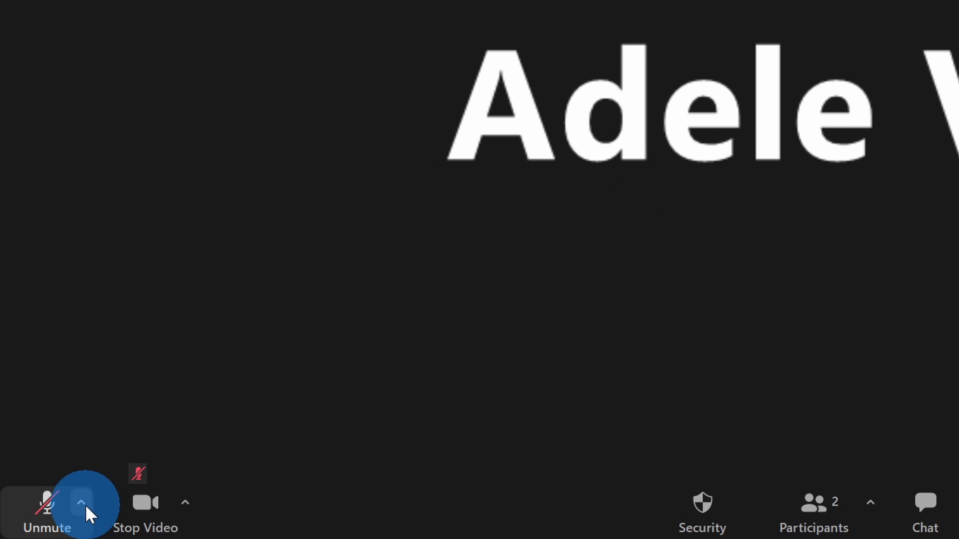
In the advanced audio settings, enable the in-meeting option "Enable Original Sound" from microphone and close the settings
click(81, 503)
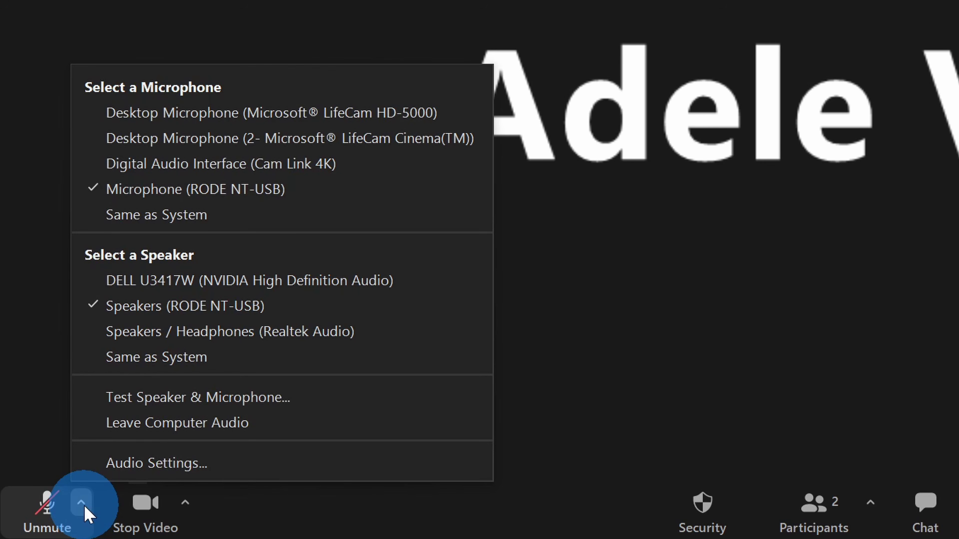
click(169, 462)
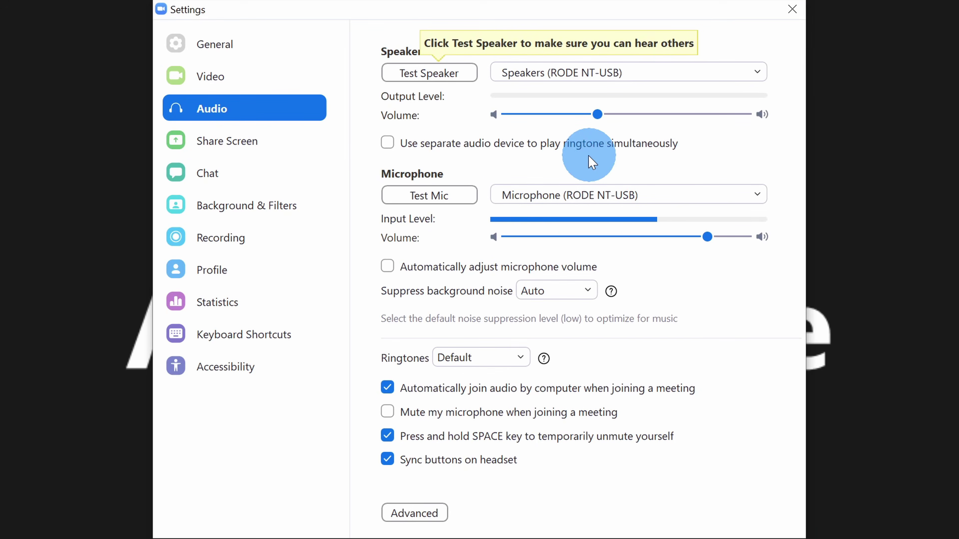
click(419, 514)
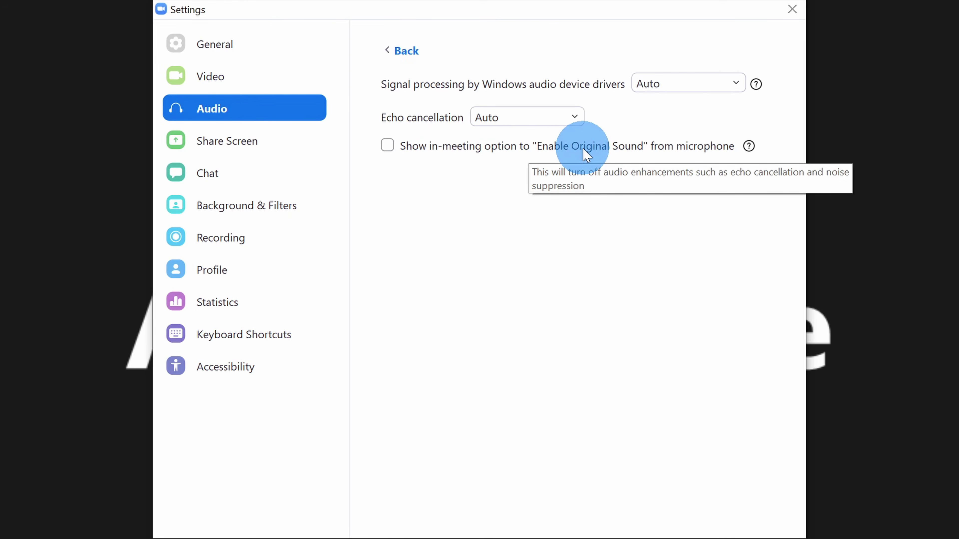
click(387, 145)
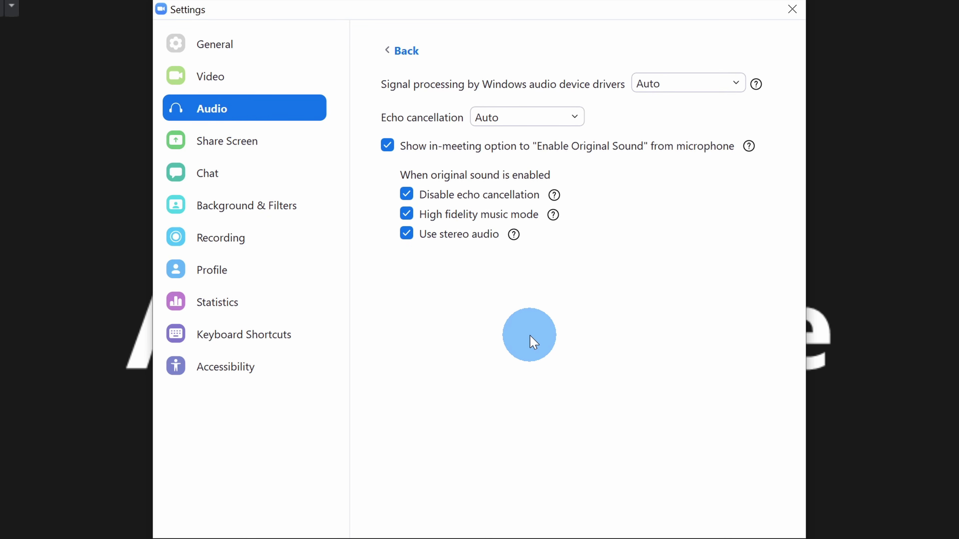
click(792, 9)
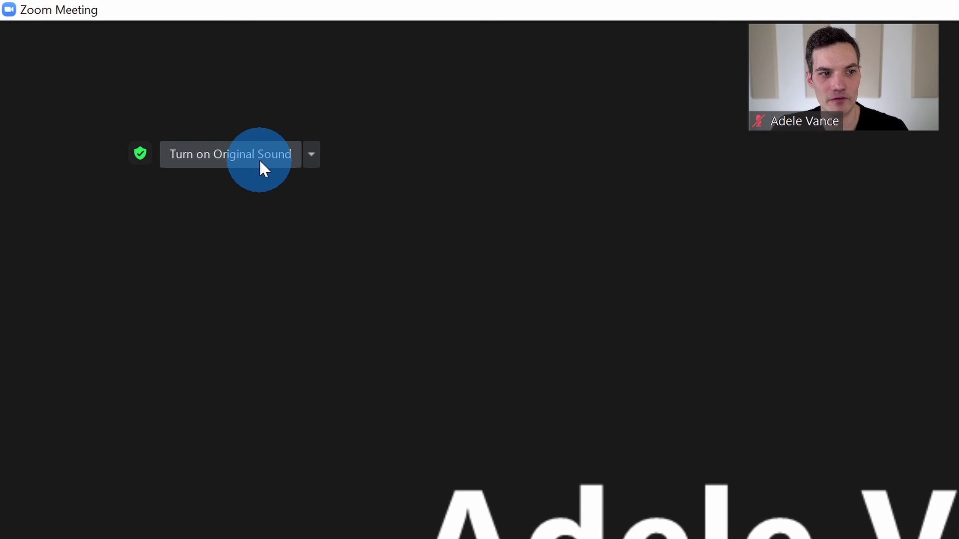
Turn Original Sound on in the meeting and switch it off again
click(239, 157)
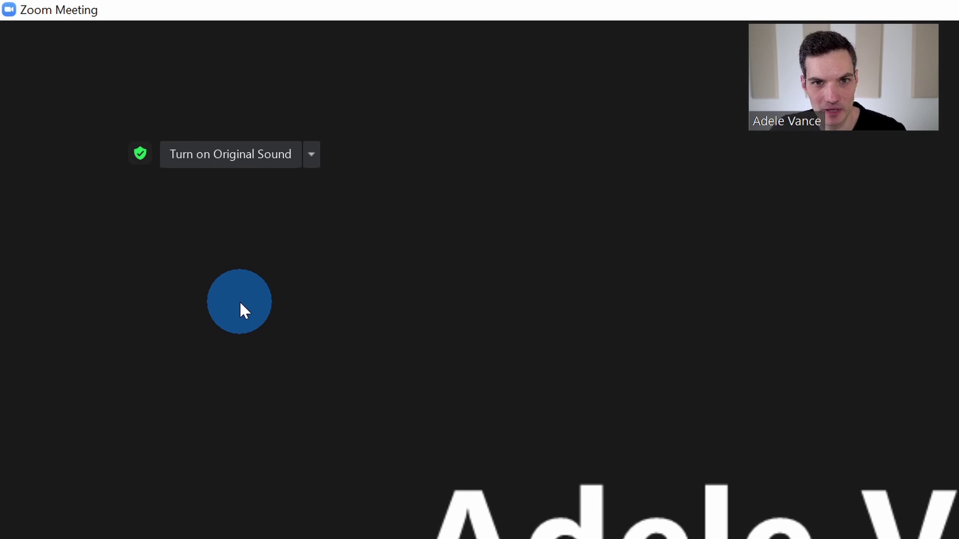
click(241, 160)
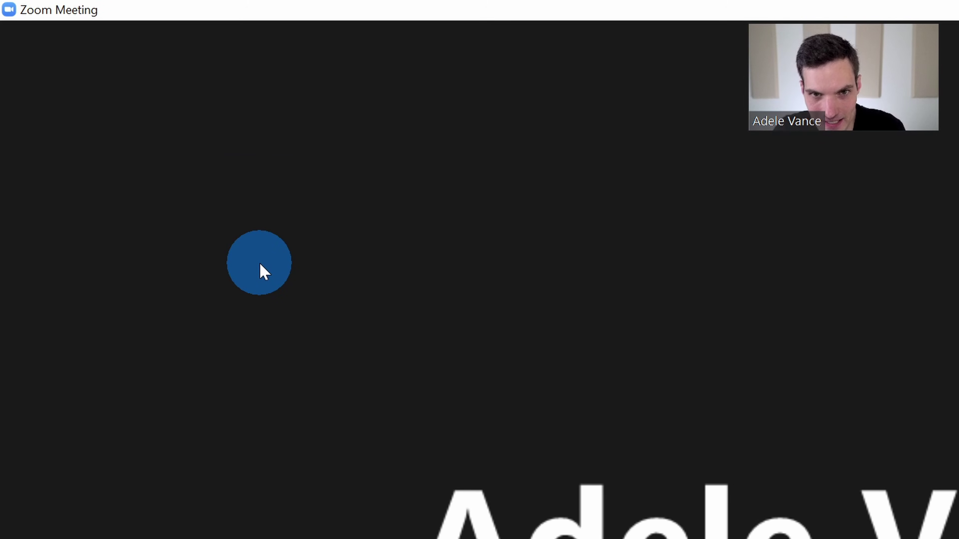
mouse_move(178, 116)
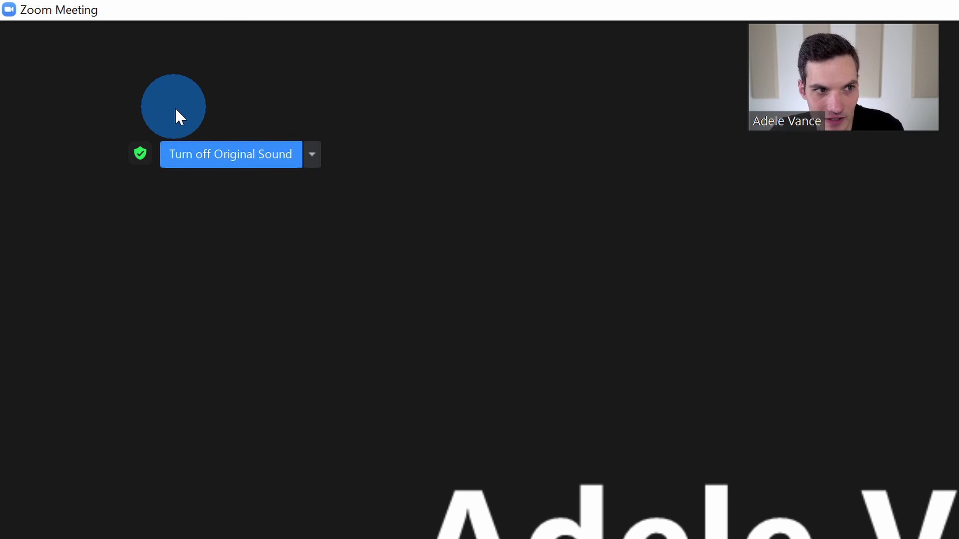
click(219, 158)
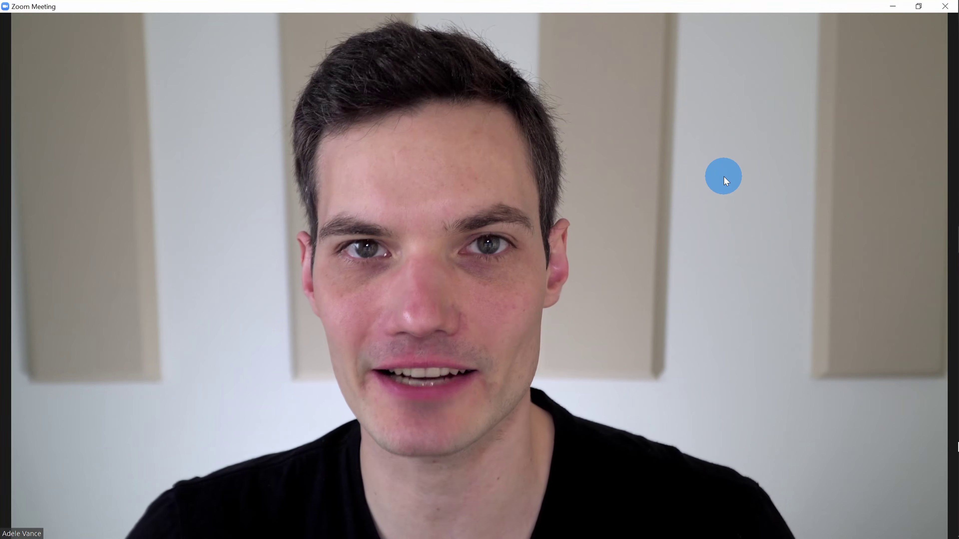
Record a short part of the meeting and stop the recording
mouse_move(659, 162)
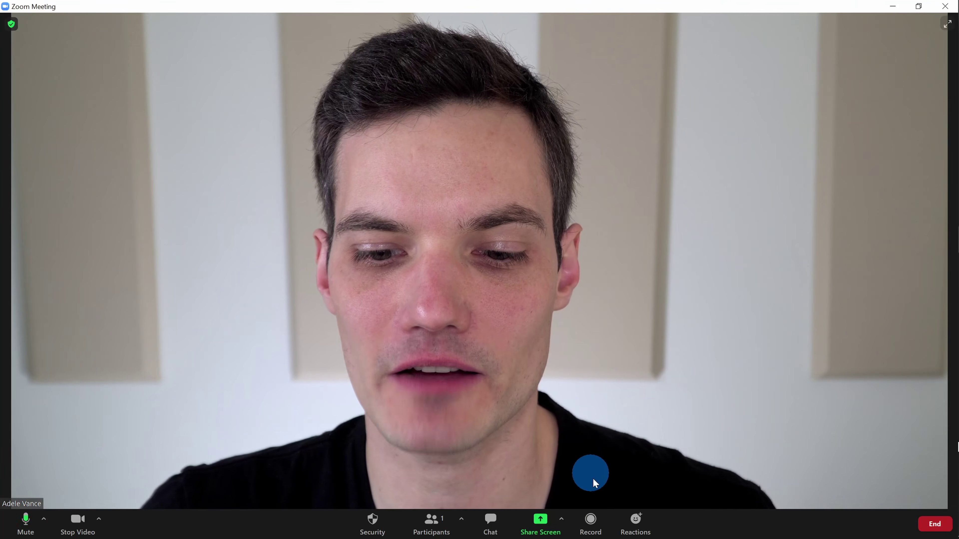
click(590, 521)
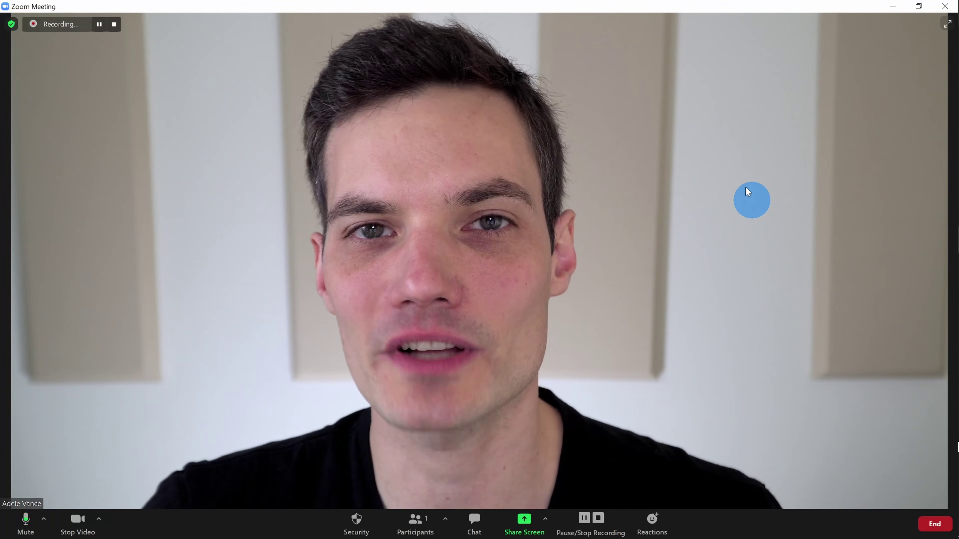
click(599, 518)
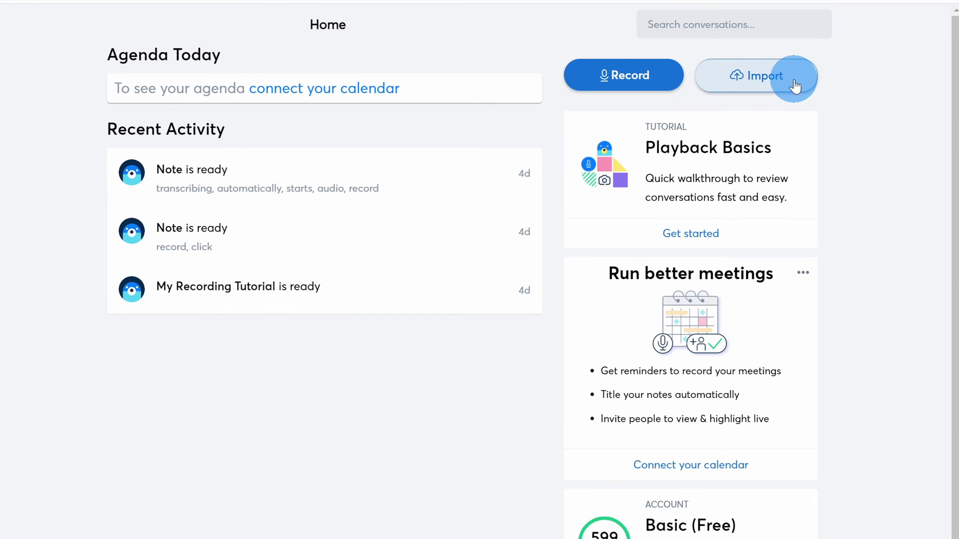
Import the audio_only recording from the Zoom meeting folder into Otter and open its transcript in My Conversations
click(794, 84)
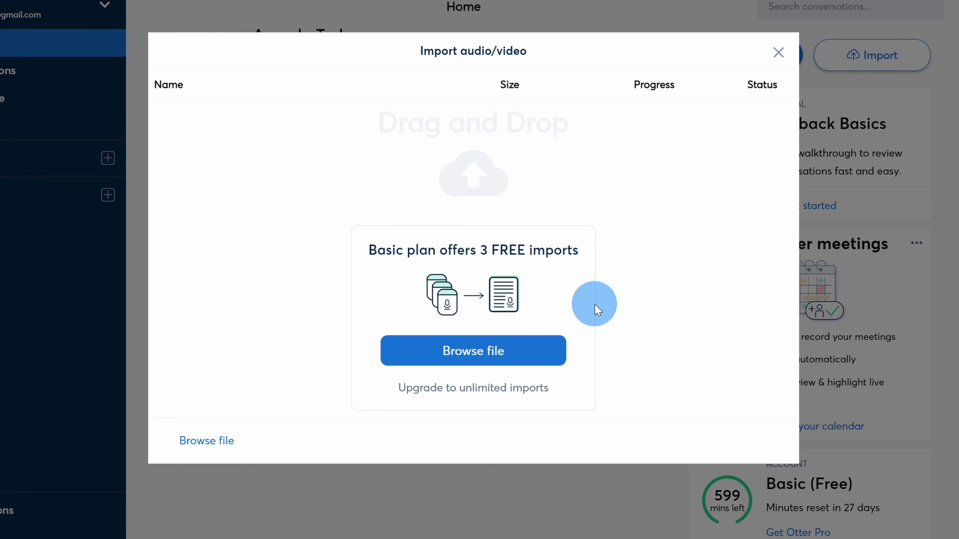
key(alt+Tab)
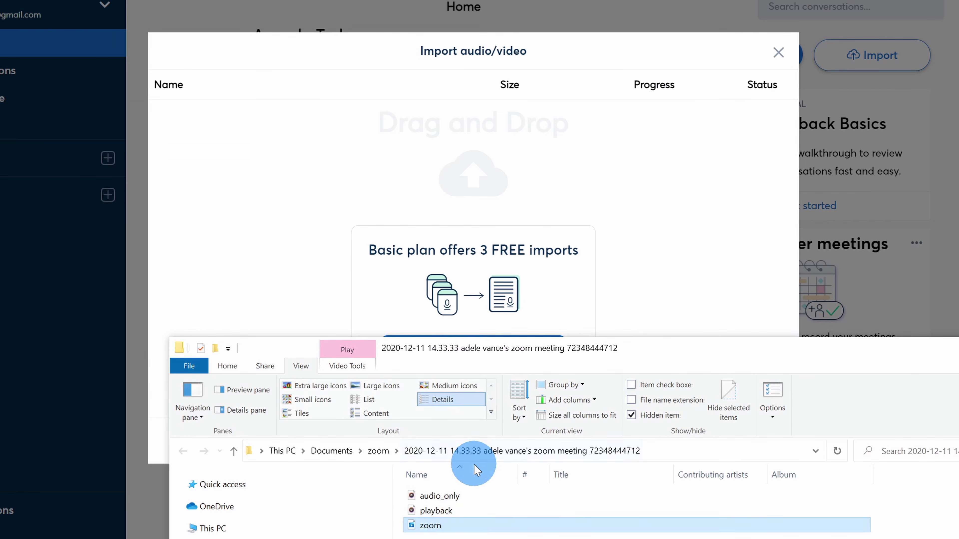
click(470, 492)
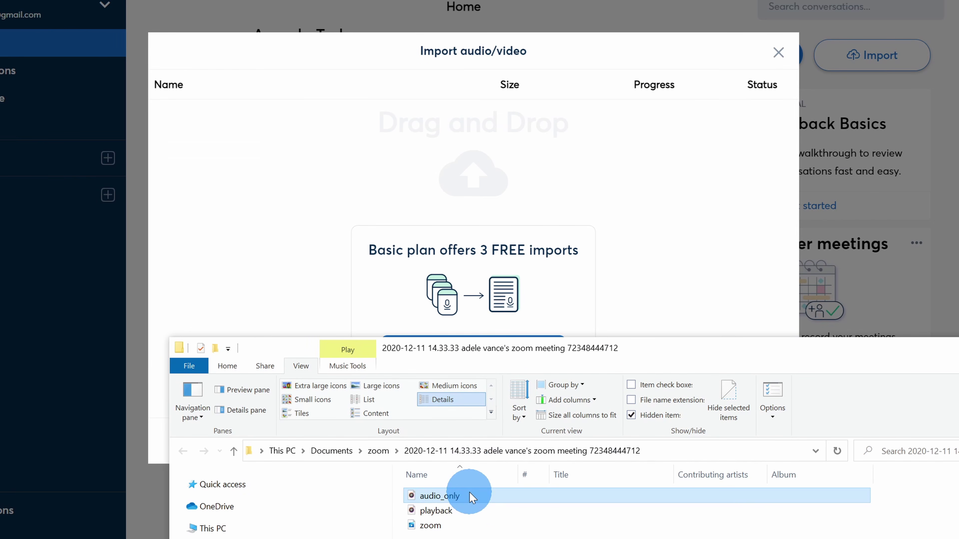
drag(469, 492, 434, 202)
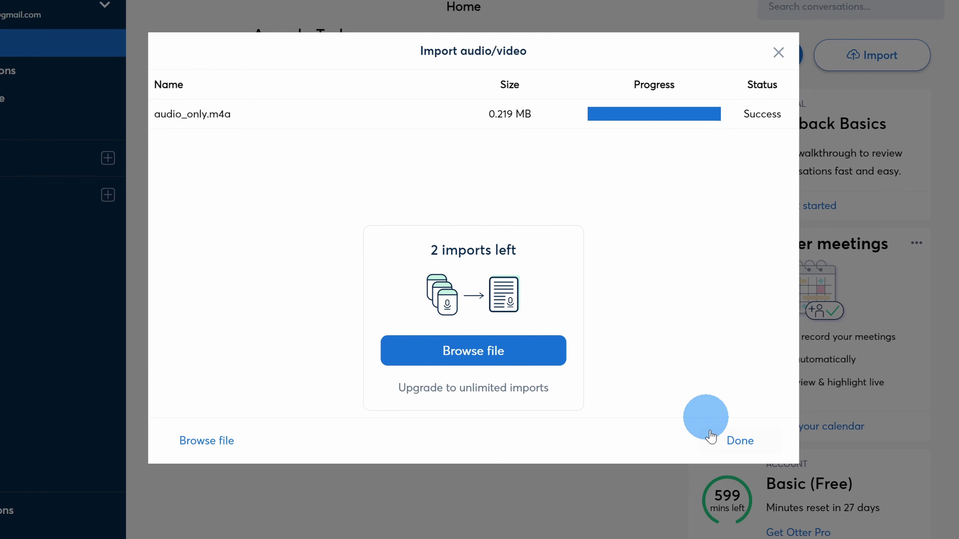
click(746, 441)
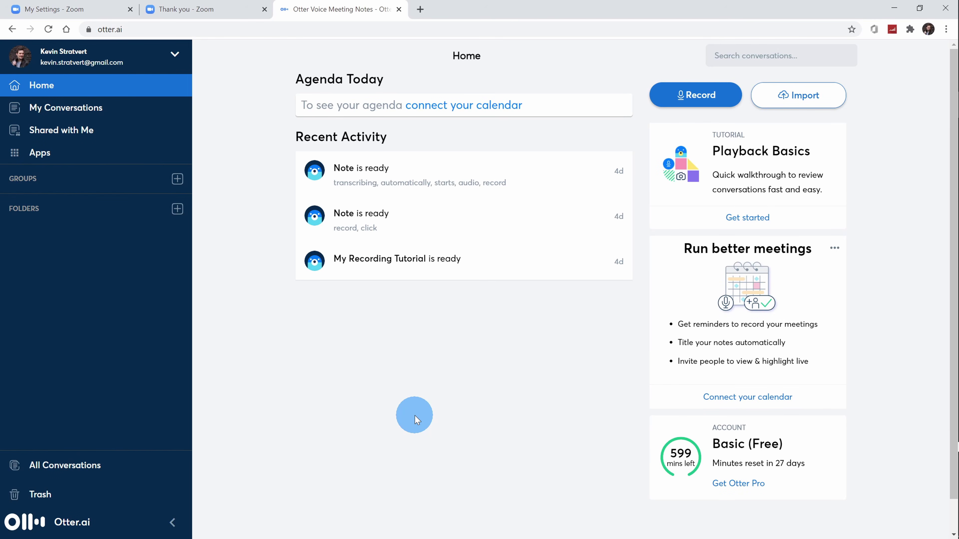
click(150, 113)
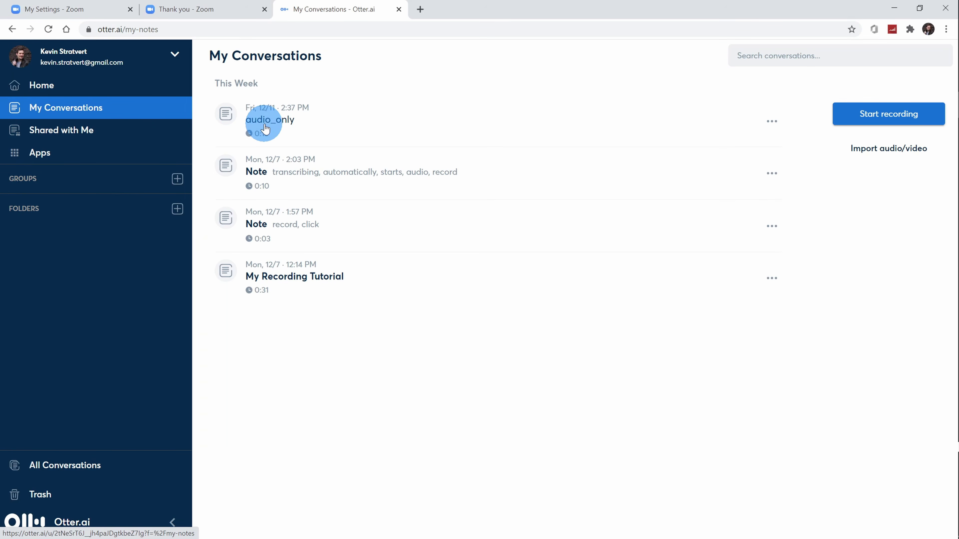
click(295, 125)
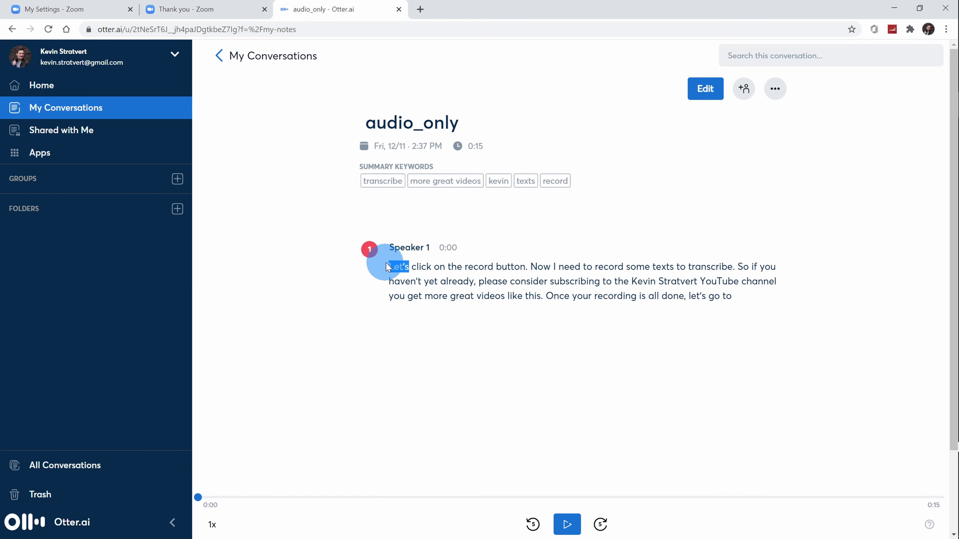
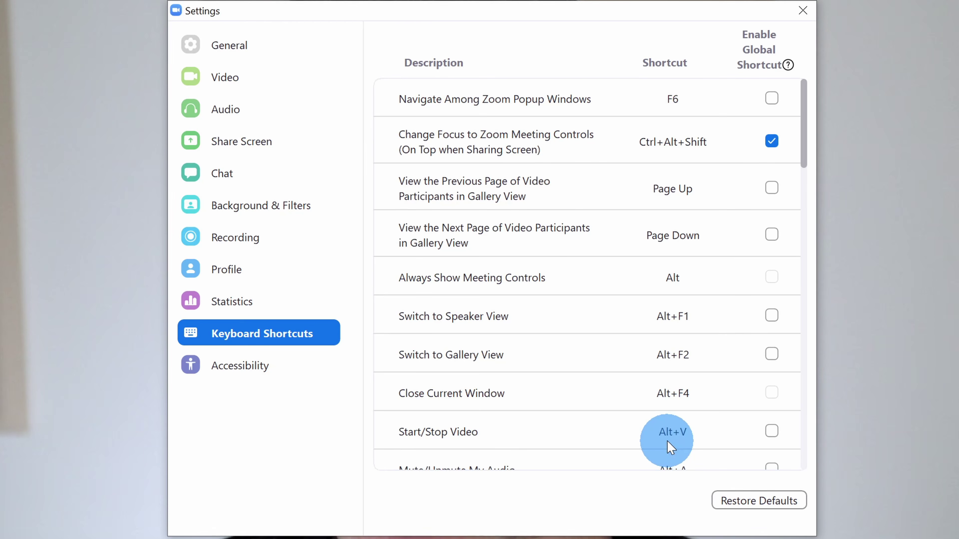
Set the shortcut for Navigate Among Zoom Popup Windows to F5 and restore the default shortcuts
click(676, 102)
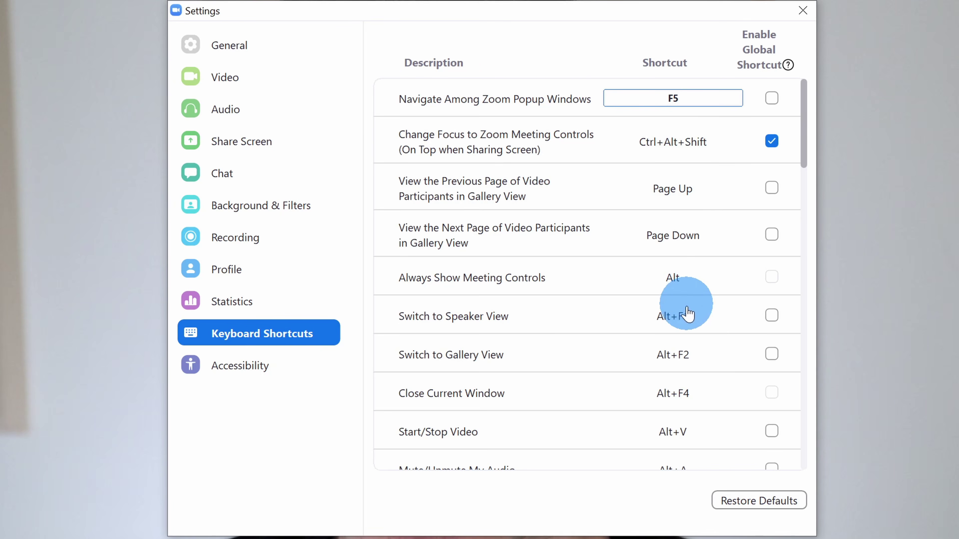
click(759, 505)
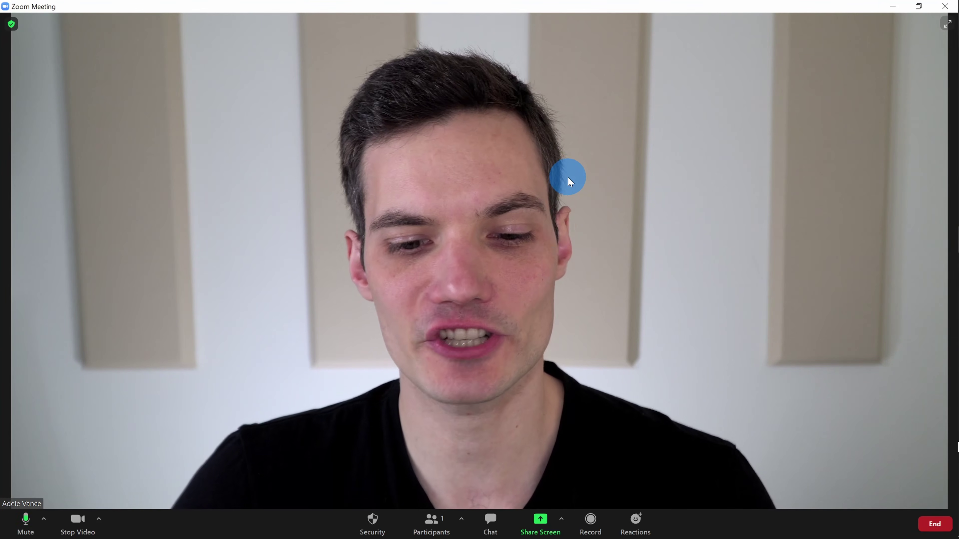
Share the iPhone/iPad screen in the Zoom meeting
click(540, 521)
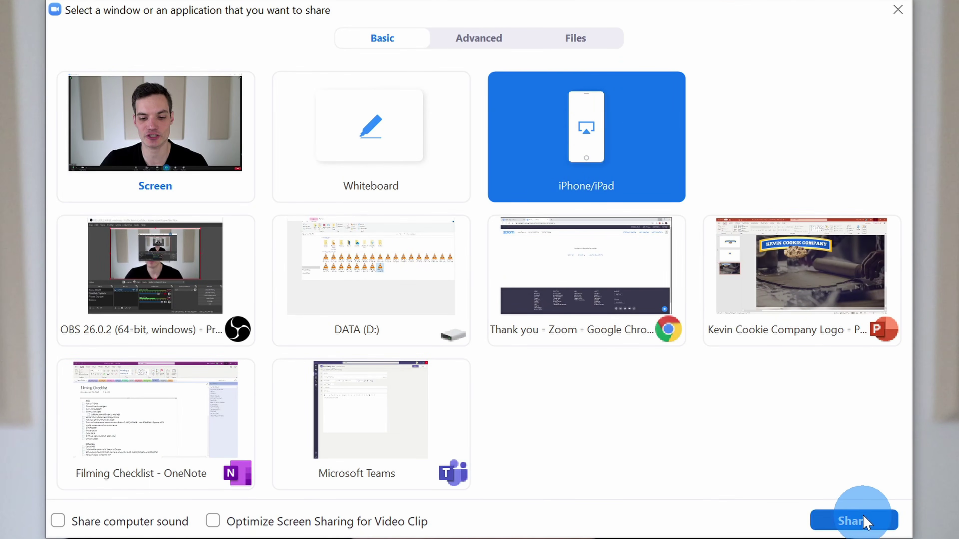
click(854, 522)
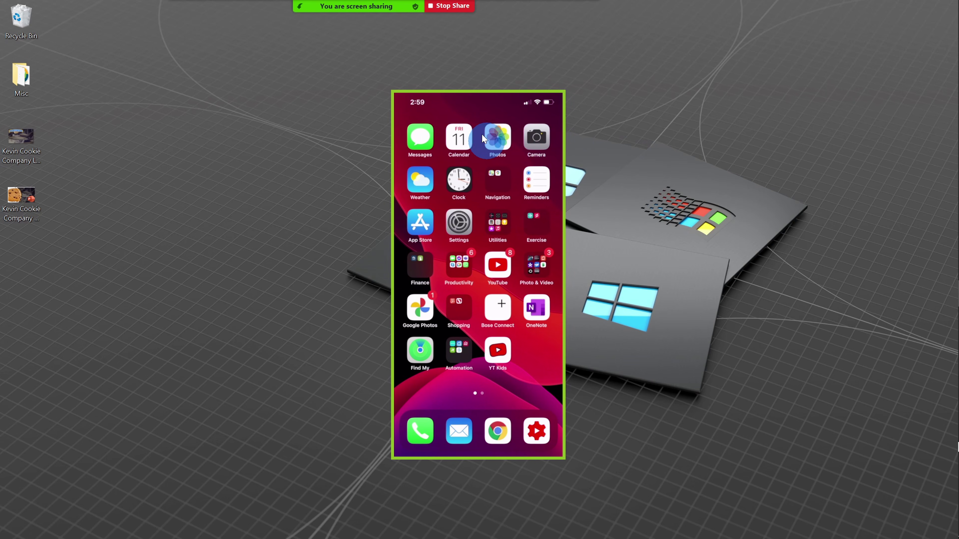
Annotate the shared phone screen with a thick translucent freehand scribble and switch to the Spotlight tool
mouse_move(393, 2)
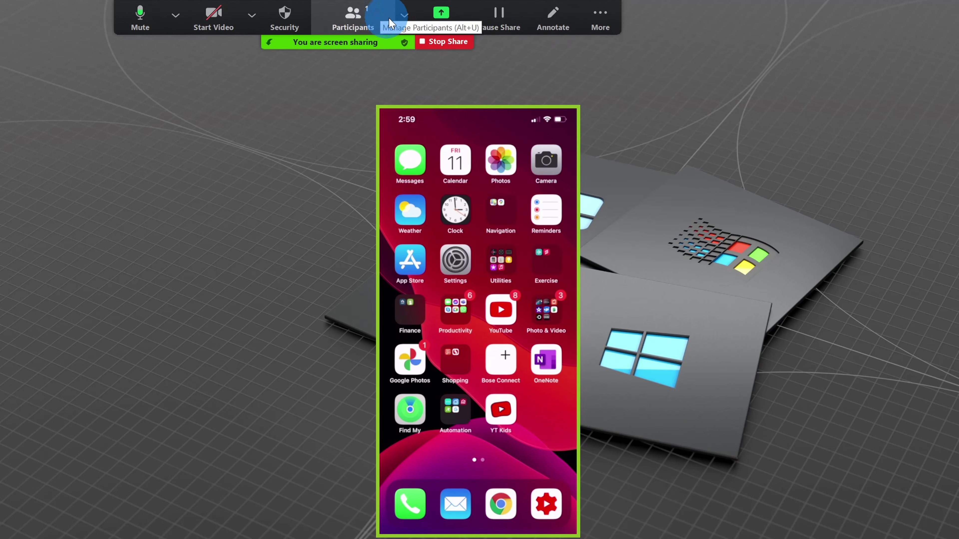
click(555, 20)
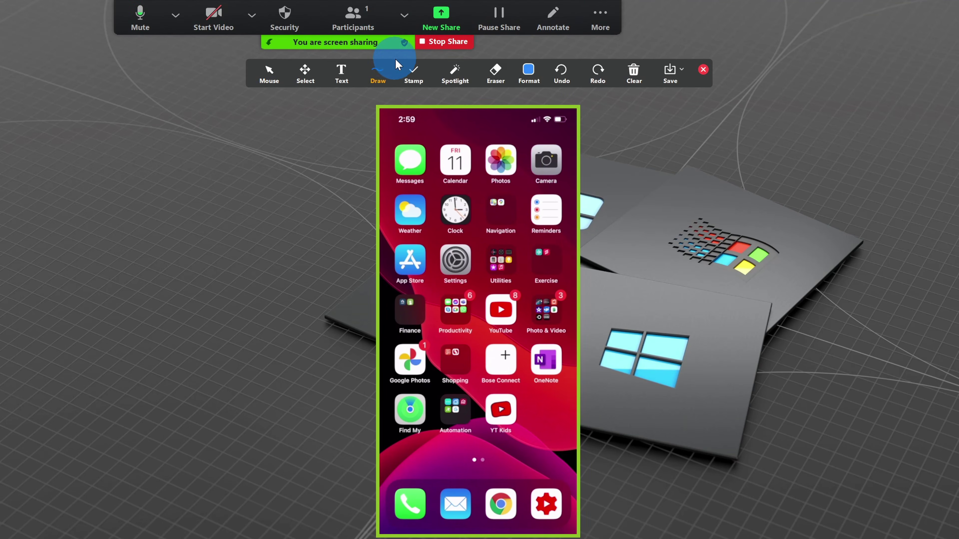
click(374, 70)
click(368, 127)
mouse_move(421, 132)
mouse_down()
mouse_move(513, 151)
mouse_move(478, 275)
mouse_move(491, 431)
mouse_move(504, 167)
mouse_move(501, 237)
mouse_up()
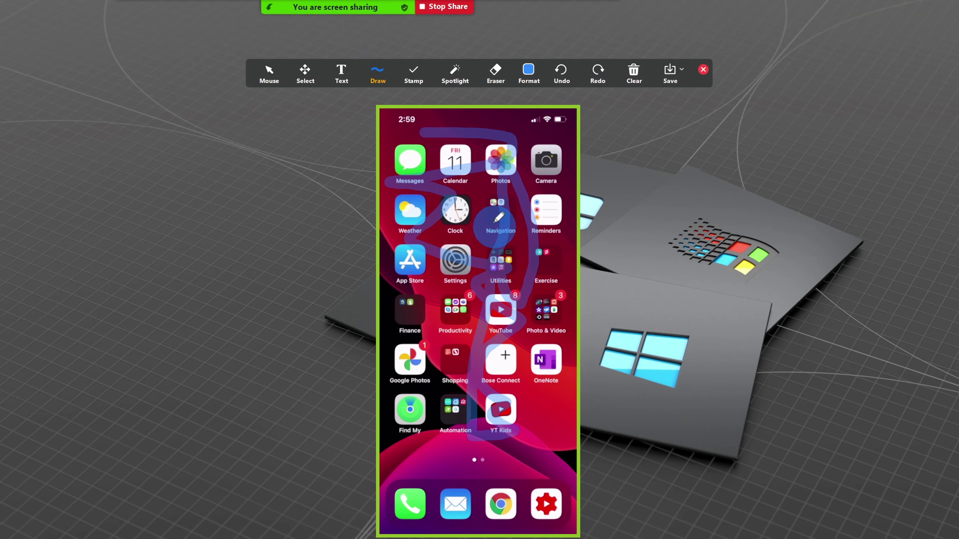
click(455, 74)
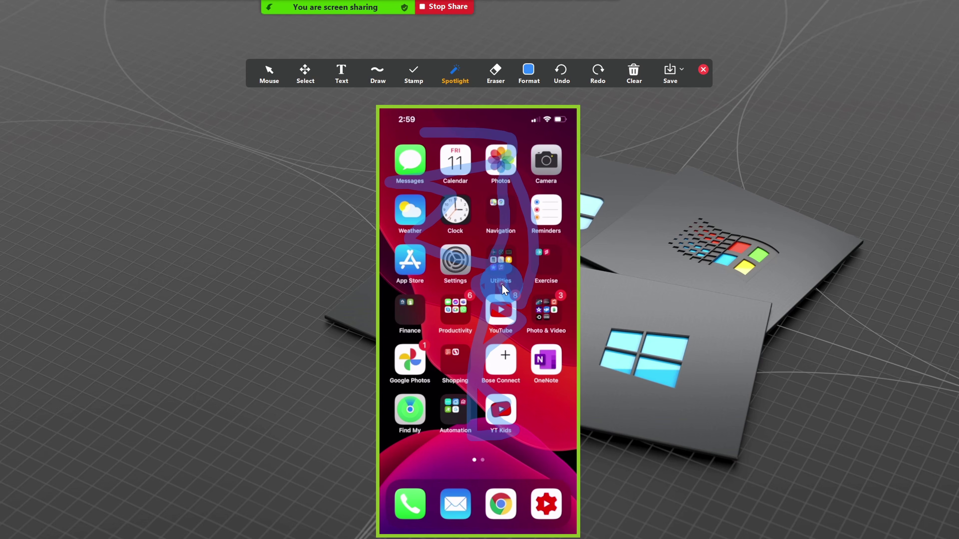
mouse_move(378, 6)
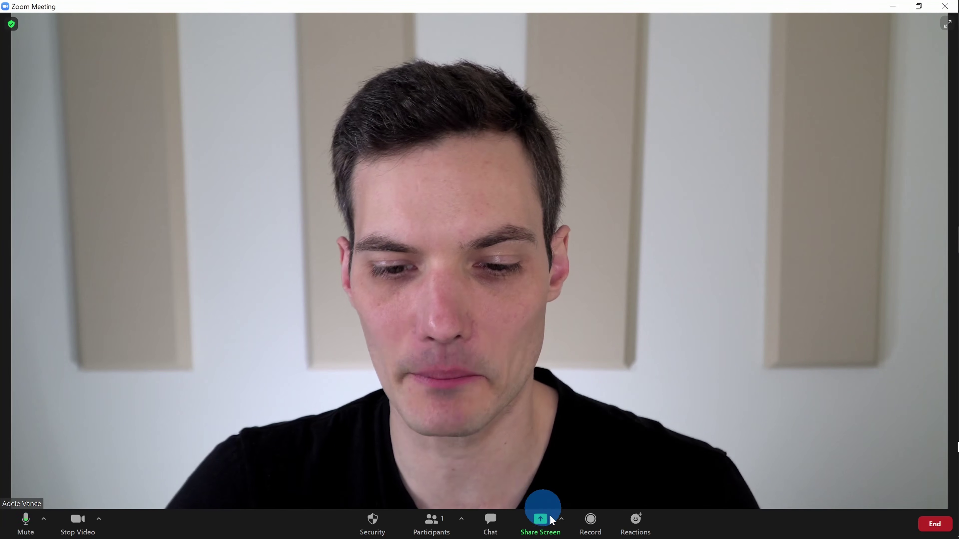
Select the Chrome, PowerPoint, OneNote and Microsoft Teams windows together as the content to share
click(542, 522)
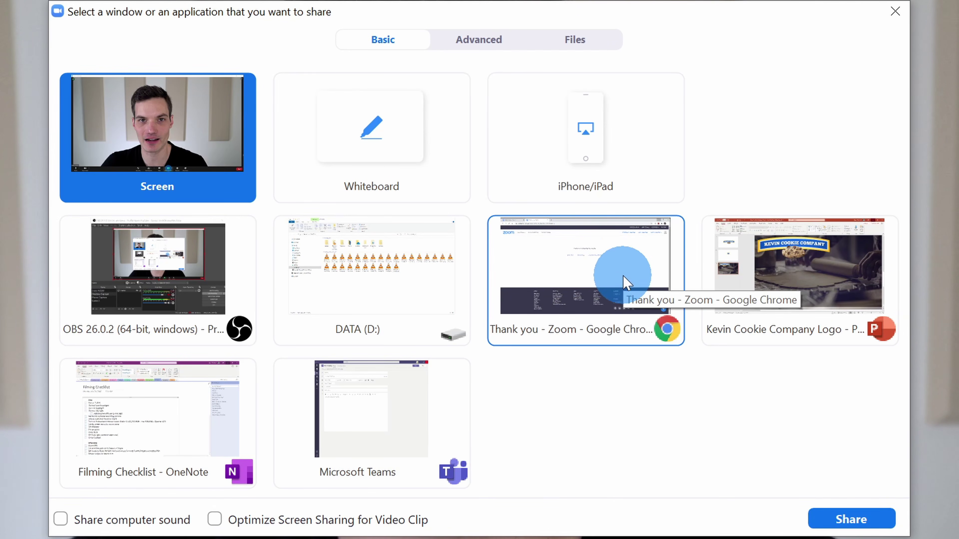
click(601, 261)
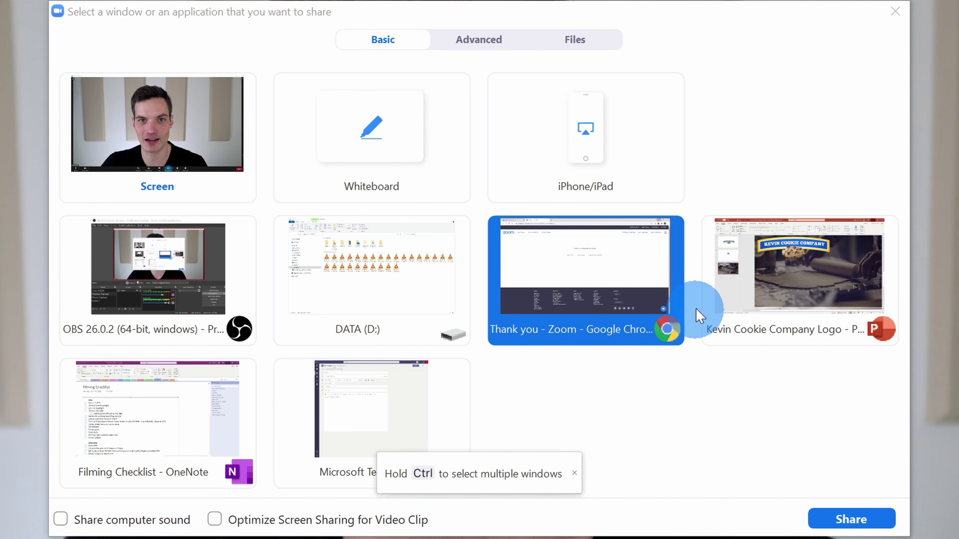
ctrl+click(760, 279)
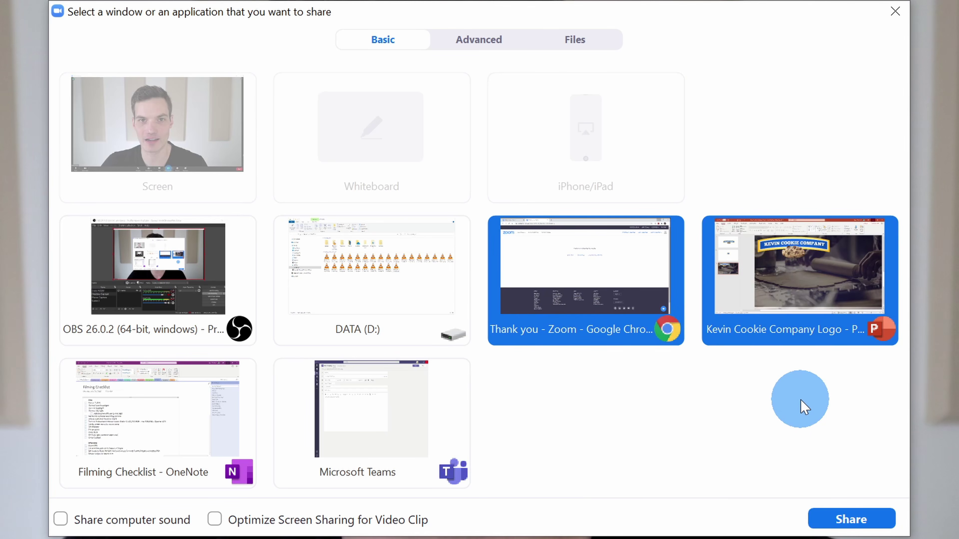
ctrl+click(161, 400)
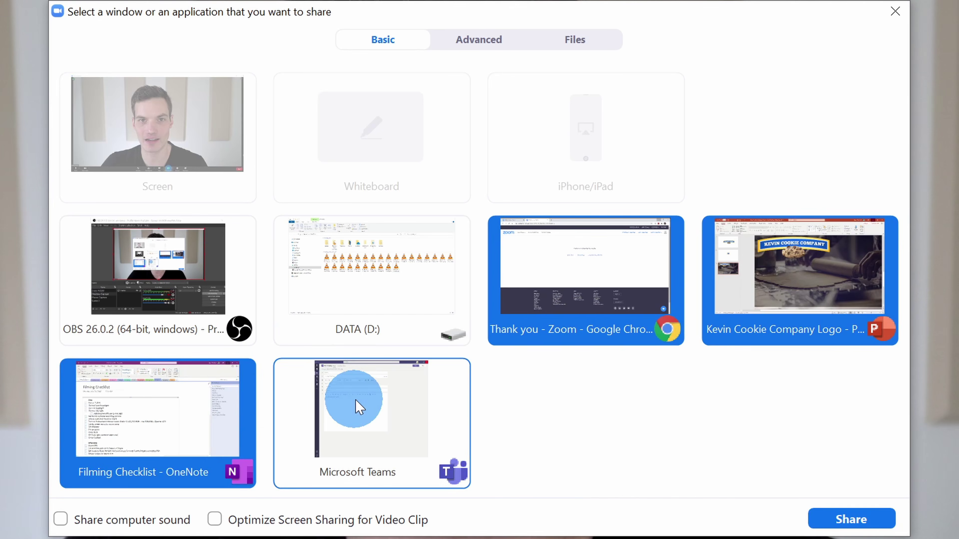
ctrl+click(358, 407)
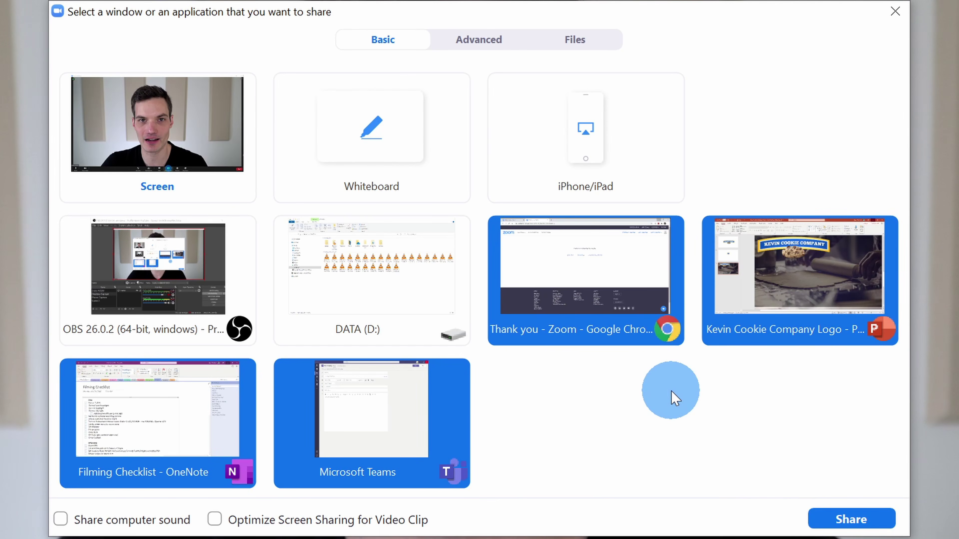
Reduce the selection to the Chrome and Kevin Cookie Company Logo PowerPoint windows and share both
click(631, 300)
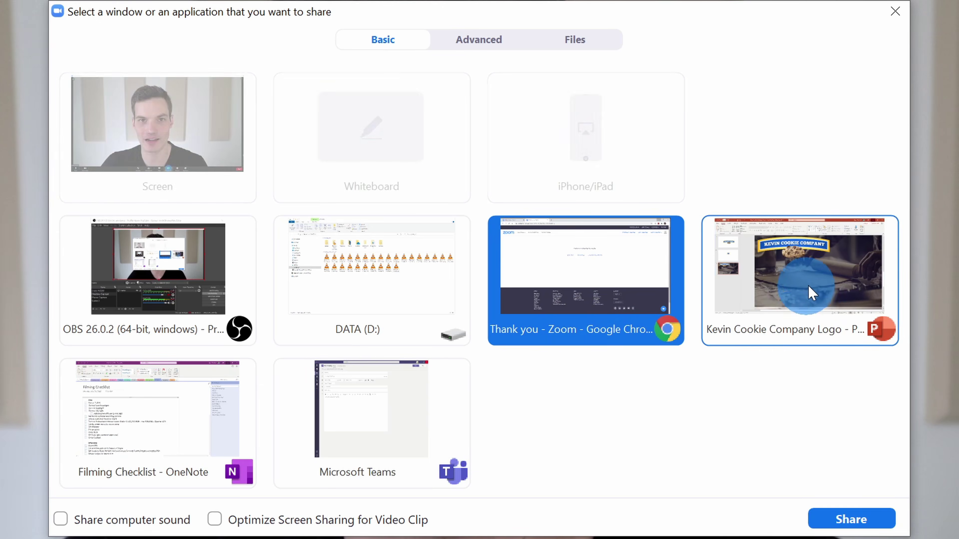
ctrl+click(796, 274)
click(861, 524)
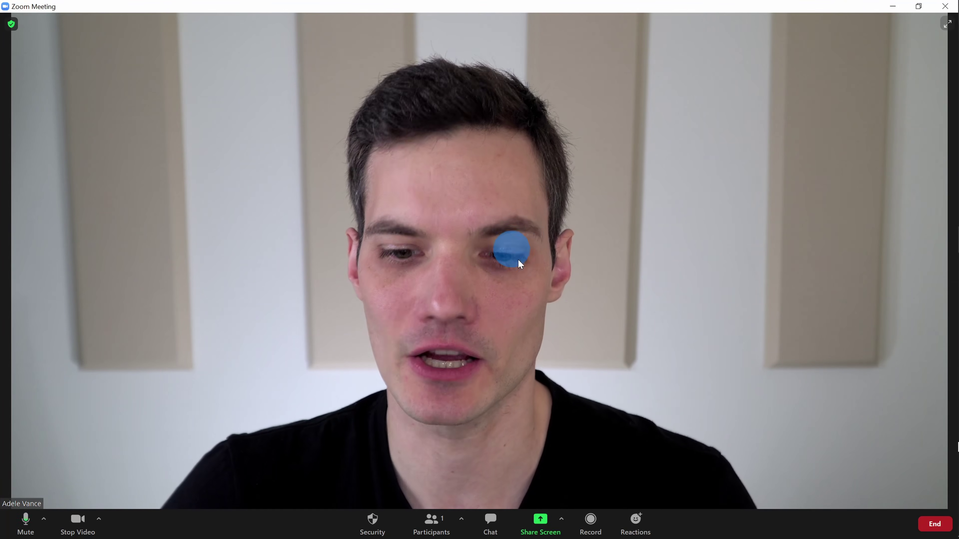
Share a whiteboard in the meeting
click(542, 521)
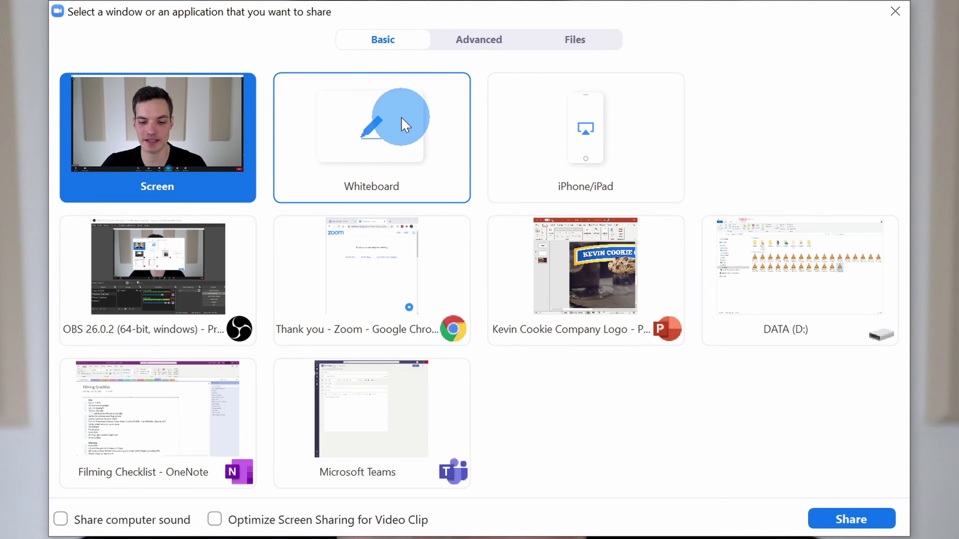
double_click(403, 124)
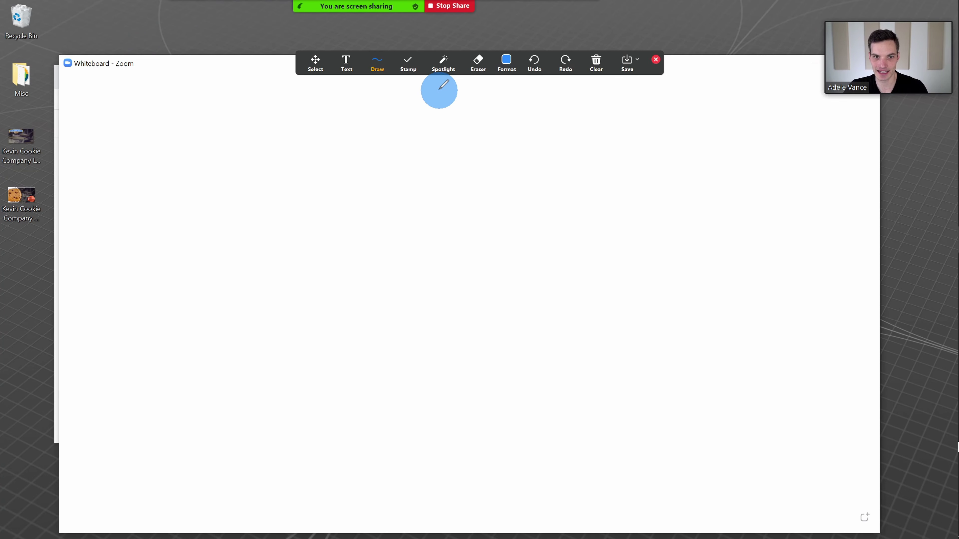
Look through the whiteboard tools and formatting options and draw a large freehand scribble with the thick translucent pen
click(370, 64)
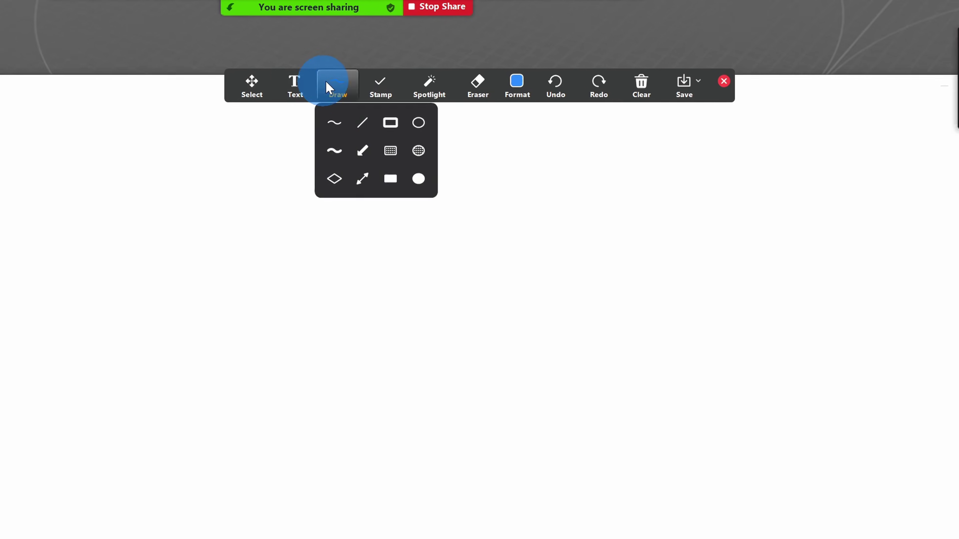
click(433, 84)
click(598, 86)
click(641, 86)
click(514, 87)
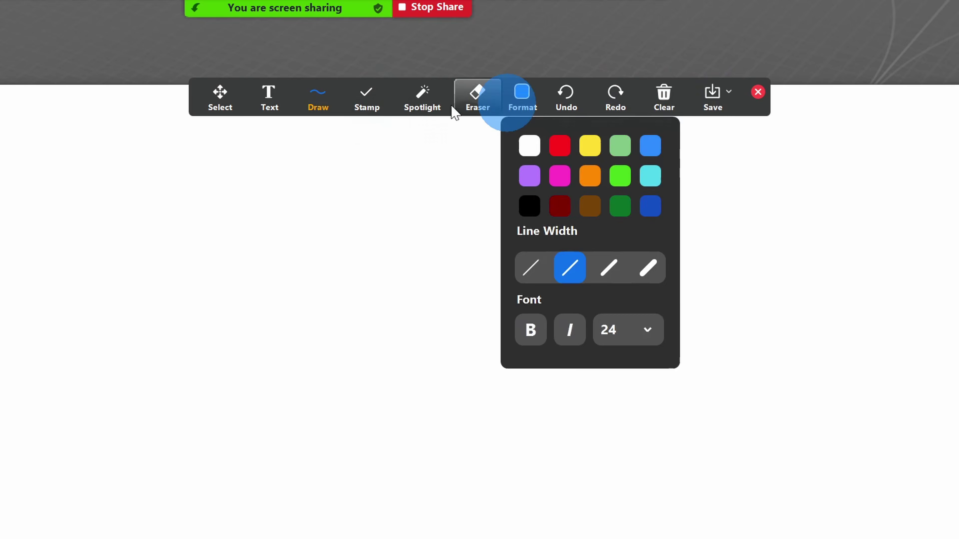
click(317, 97)
click(313, 164)
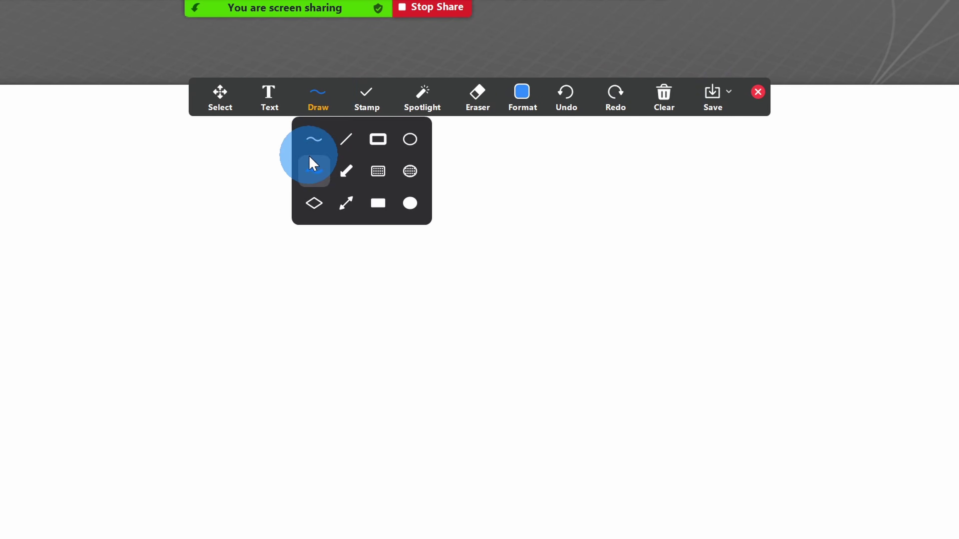
mouse_move(166, 205)
mouse_down()
mouse_move(136, 457)
mouse_move(501, 347)
mouse_move(869, 291)
mouse_move(561, 489)
mouse_move(211, 308)
mouse_move(162, 372)
mouse_up()
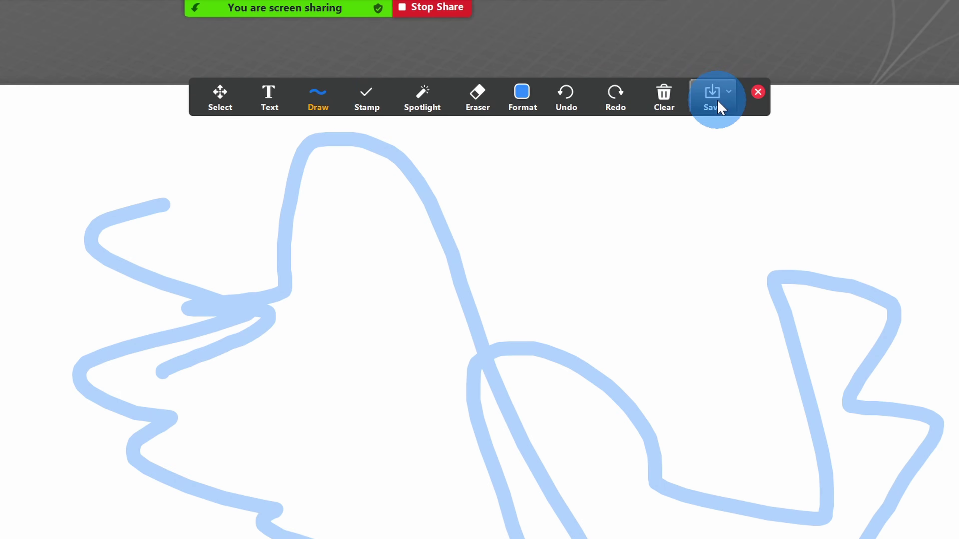
Show the whiteboard's save format choices, PNG and PDF, and use the Clear tool
click(727, 93)
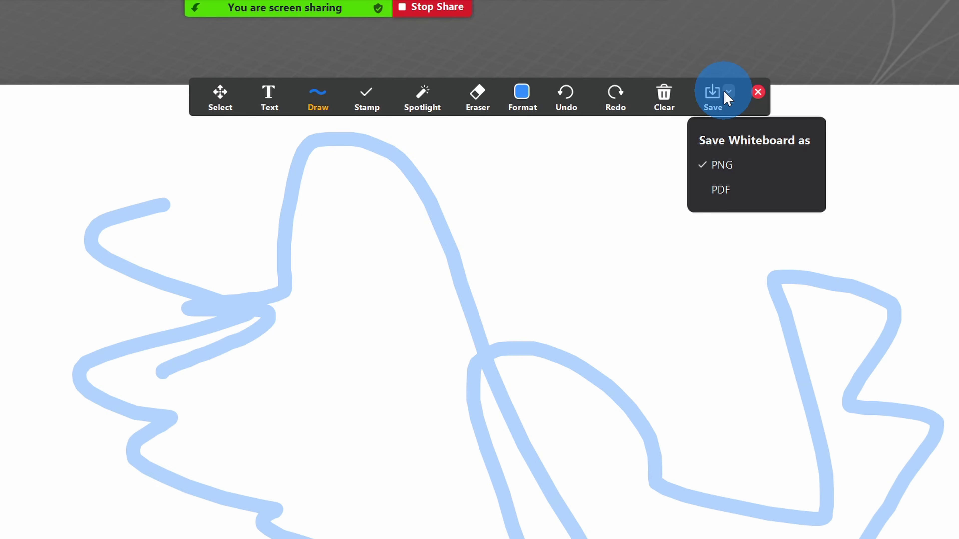
click(665, 95)
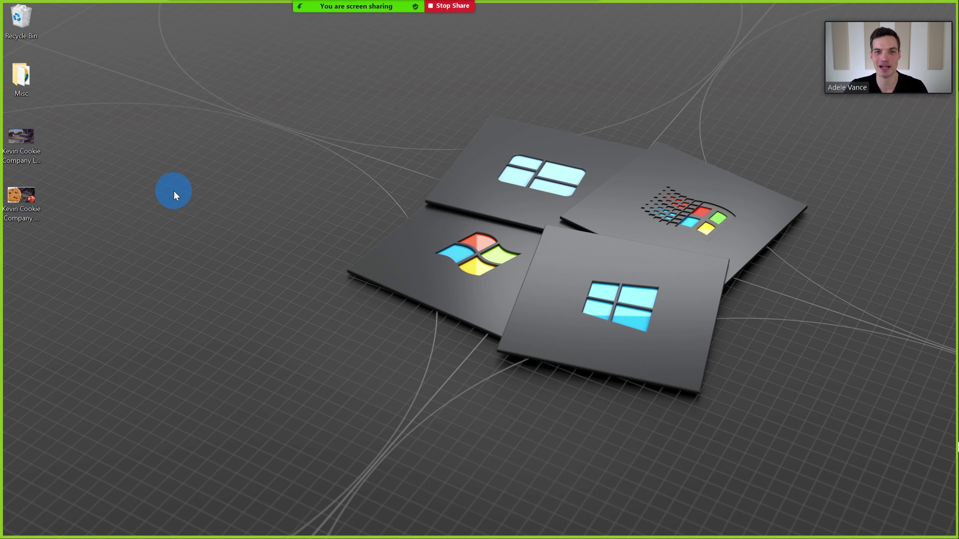
Open the annotation tools on the shared screen and select the Spotlight pointer
mouse_move(376, 2)
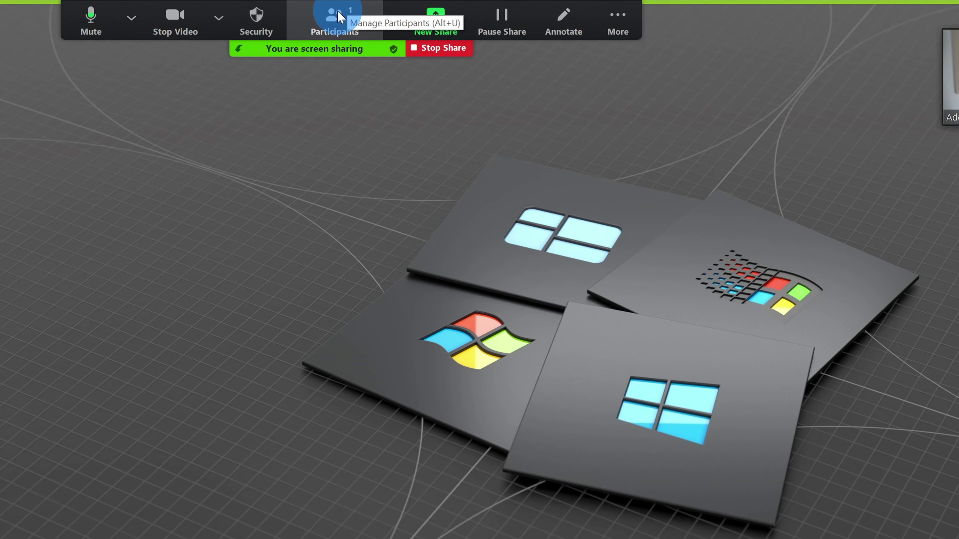
click(563, 27)
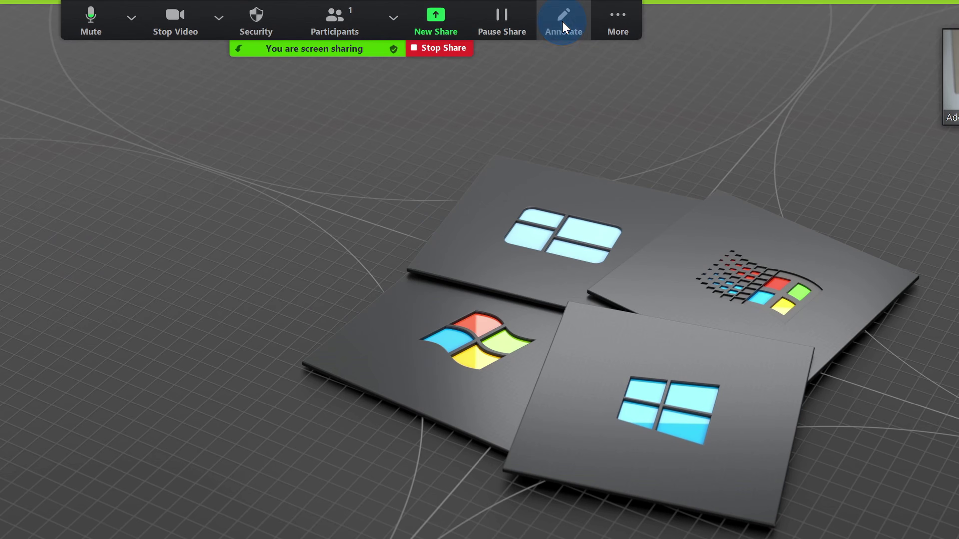
click(451, 83)
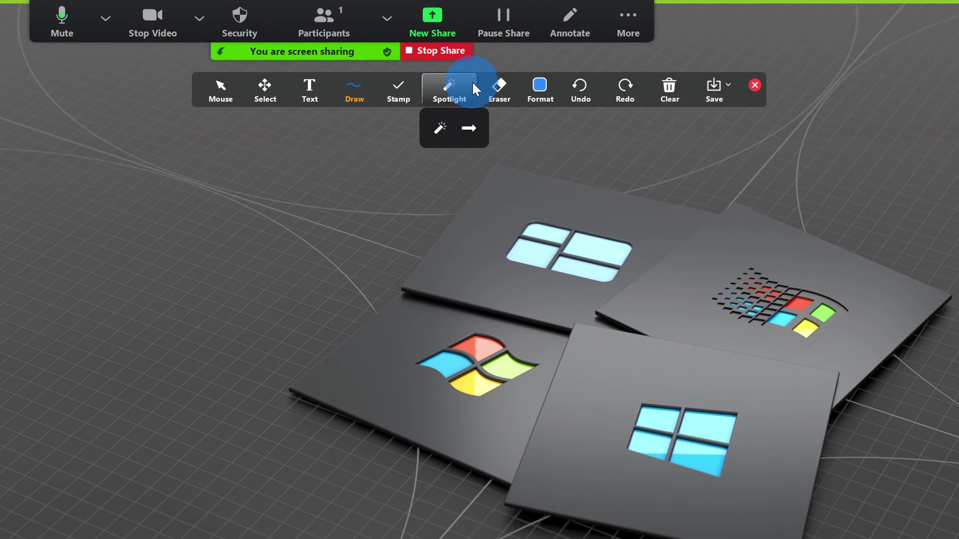
click(442, 120)
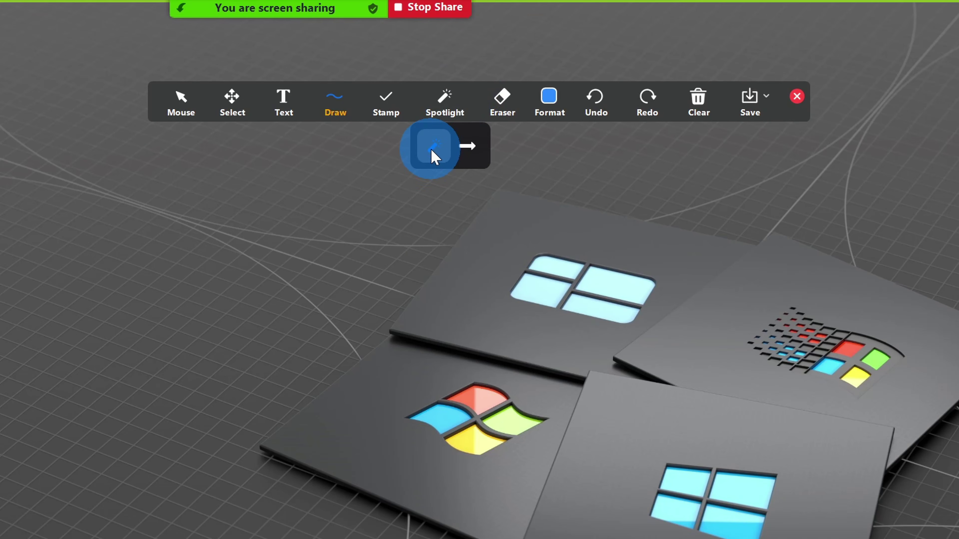
click(431, 149)
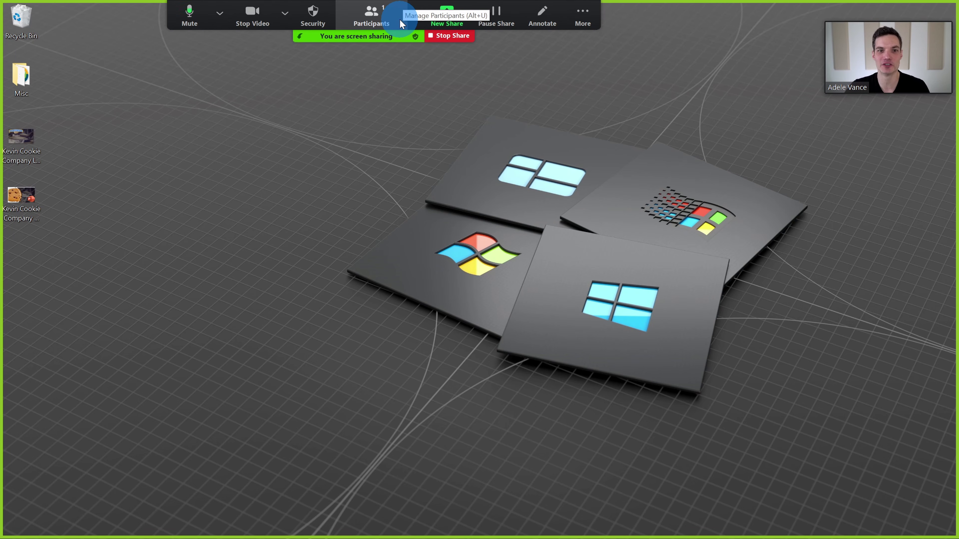
Look through the microphone and speaker, video, and participant invitation options in the sharing controls
click(219, 14)
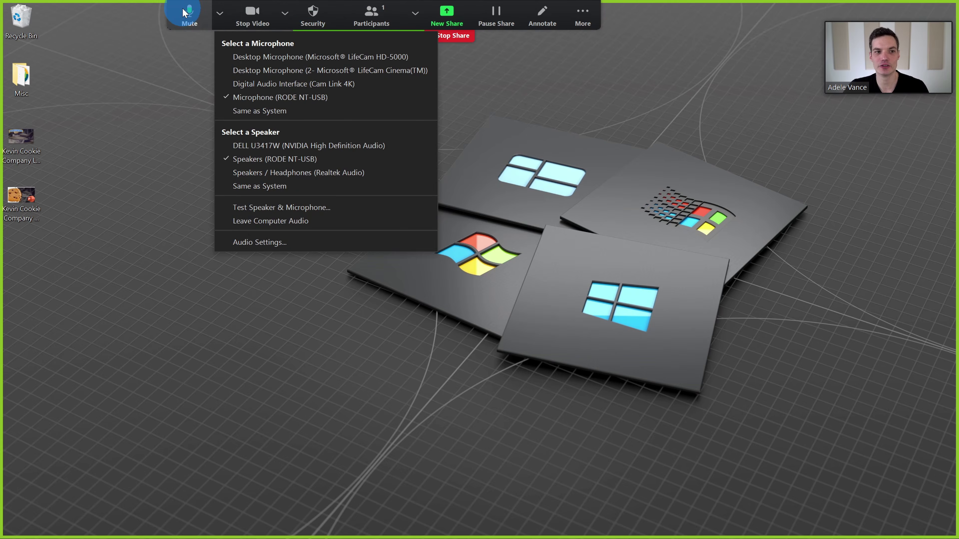
click(285, 13)
click(416, 13)
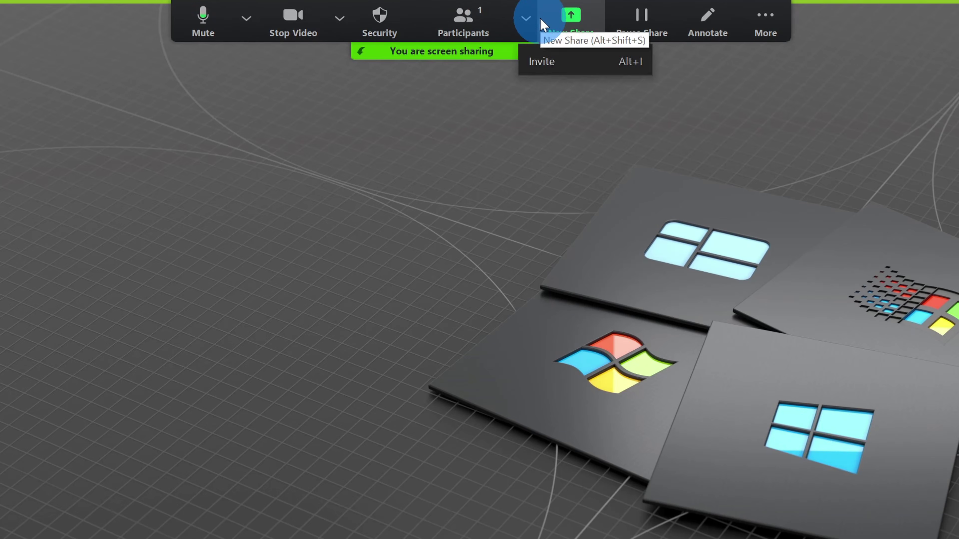
click(542, 24)
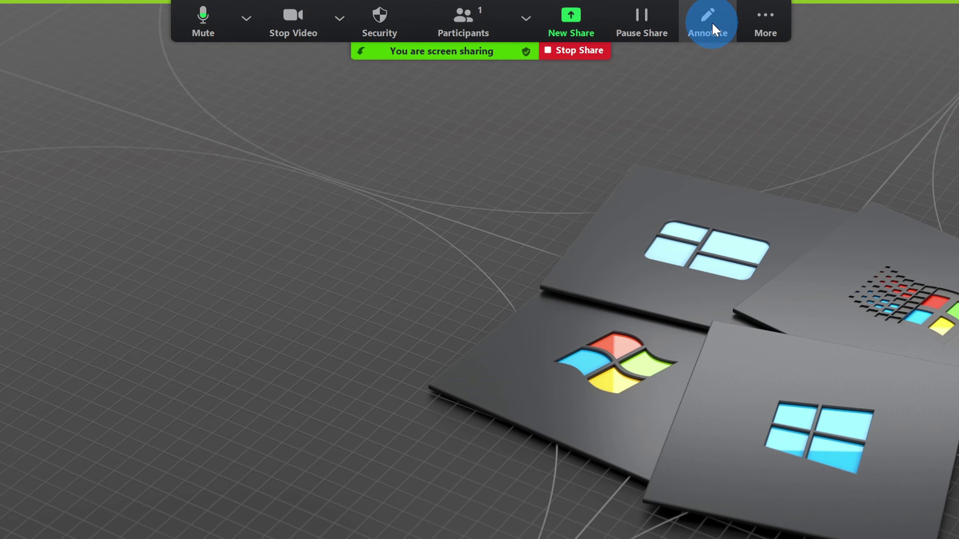
Annotate the shared desktop with the text "hi!"
click(713, 28)
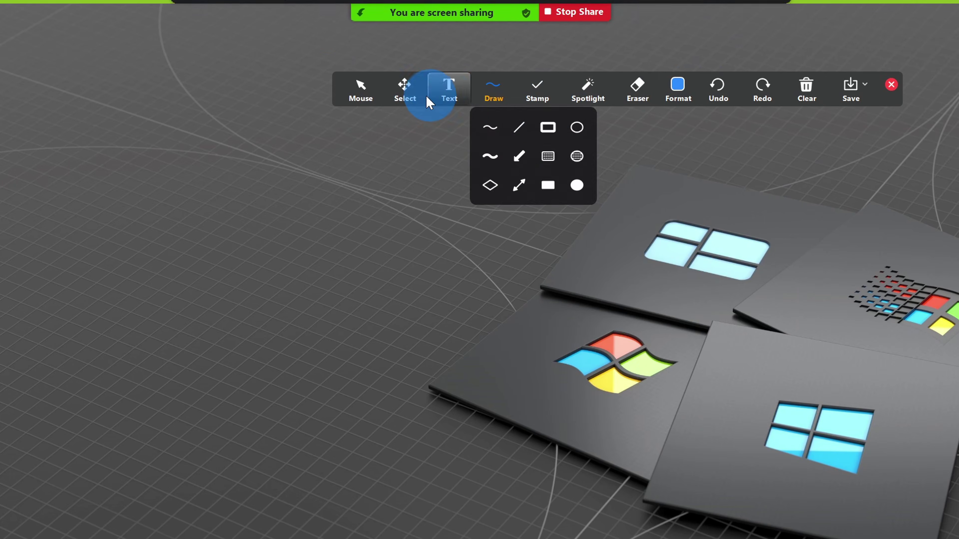
click(449, 88)
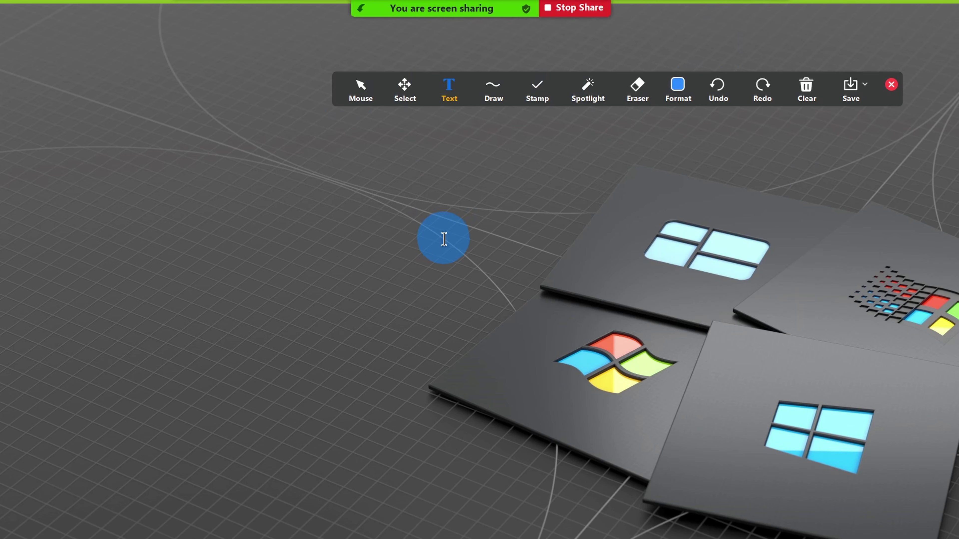
click(443, 240)
text(hi!)
Place three heart stamps at different spots on the shared desktop
mouse_move(508, 86)
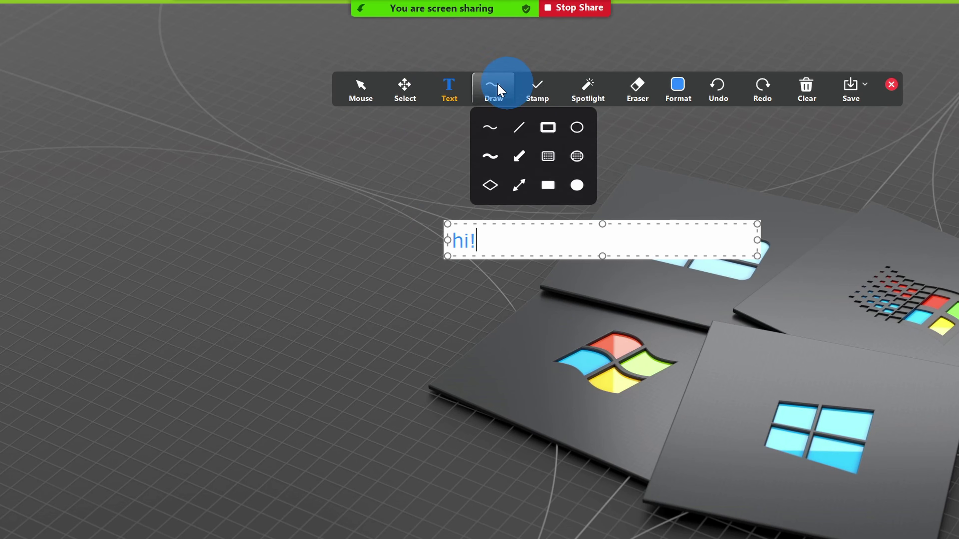
click(560, 156)
click(561, 178)
click(603, 301)
click(763, 364)
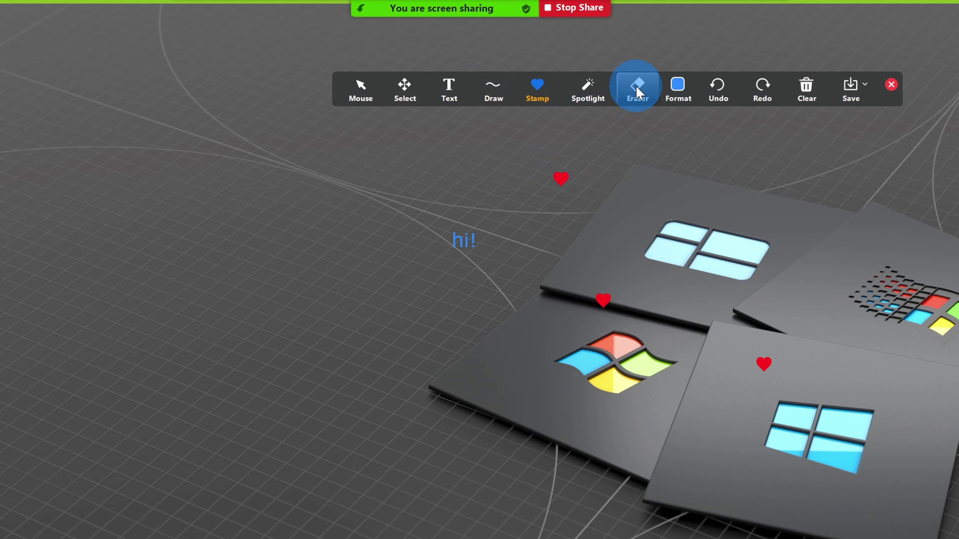
Review the annotation colors, line widths, and font sizes, and the options for clearing and saving drawings
click(671, 90)
click(670, 88)
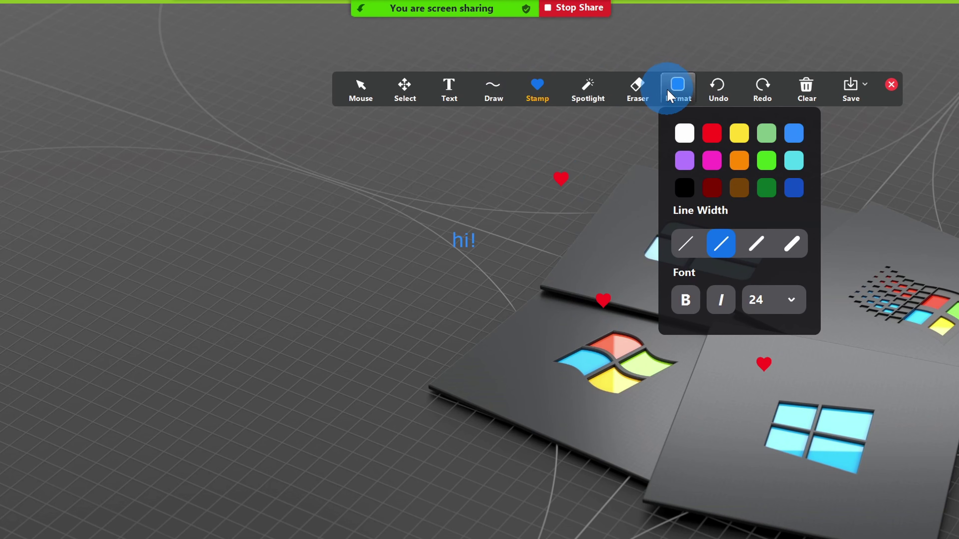
click(749, 302)
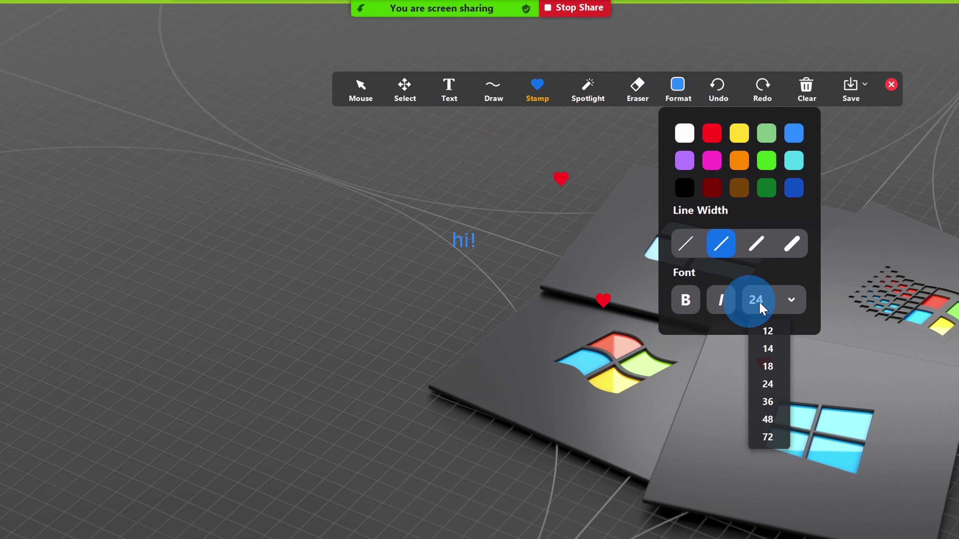
click(805, 93)
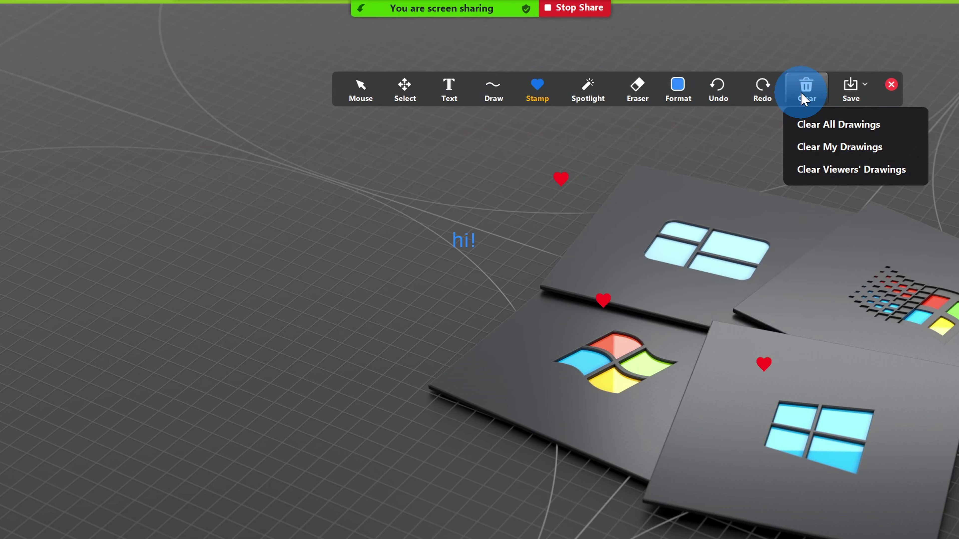
click(846, 96)
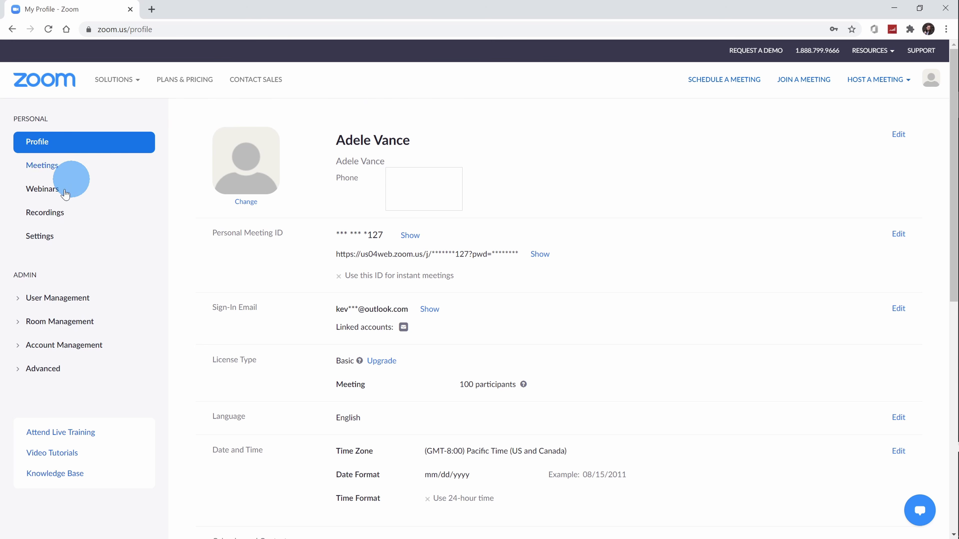
Open the Zoom web portal settings, and admit the waiting participant from the meeting's waiting room list
click(79, 244)
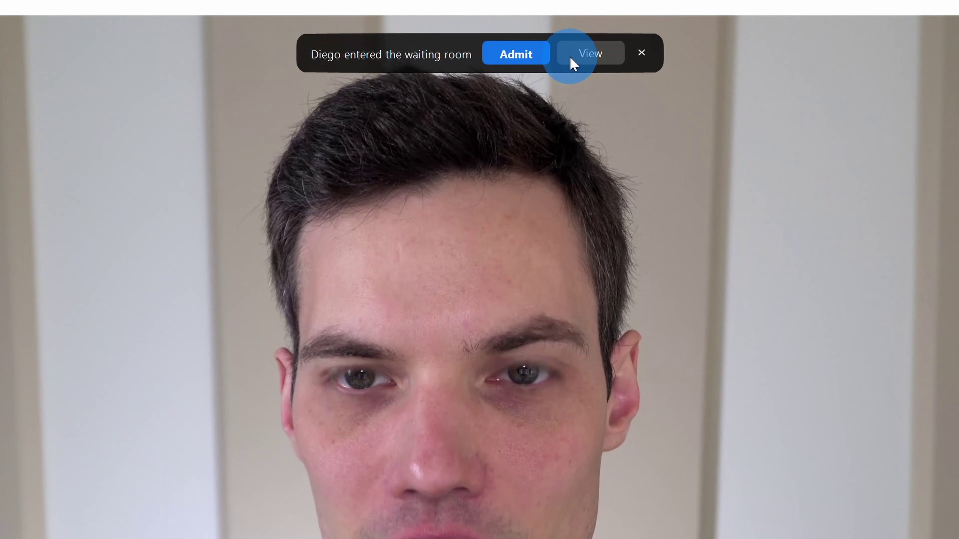
click(574, 63)
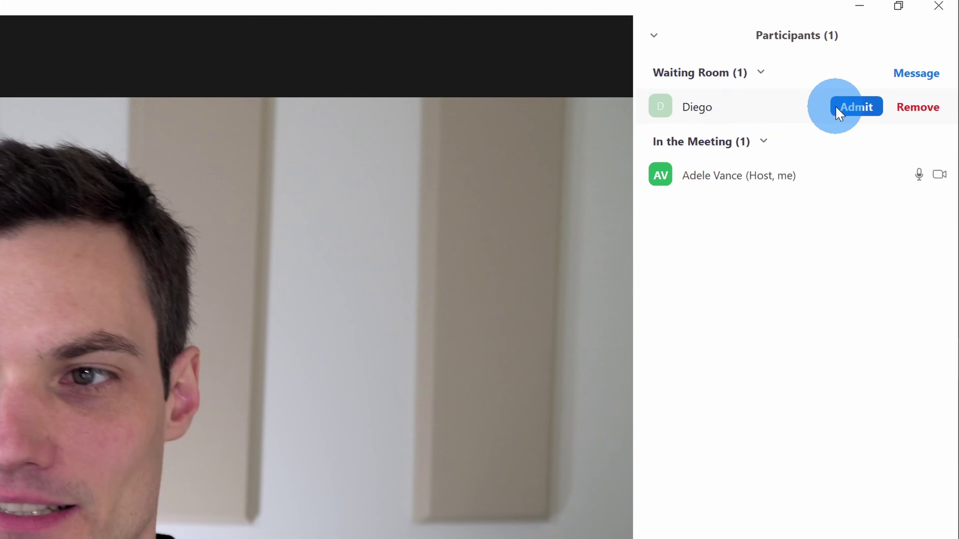
click(855, 111)
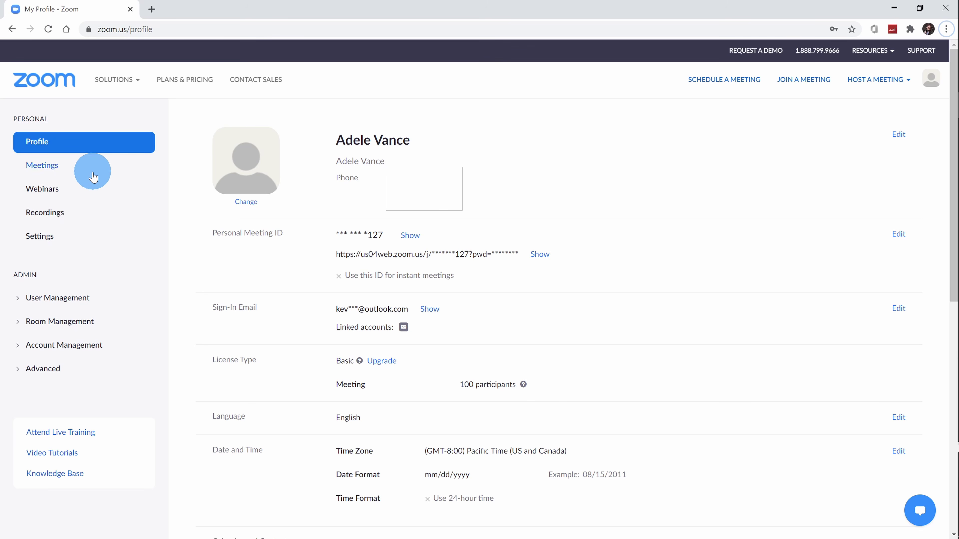
Search the Zoom web portal settings page for "breakout"
click(39, 236)
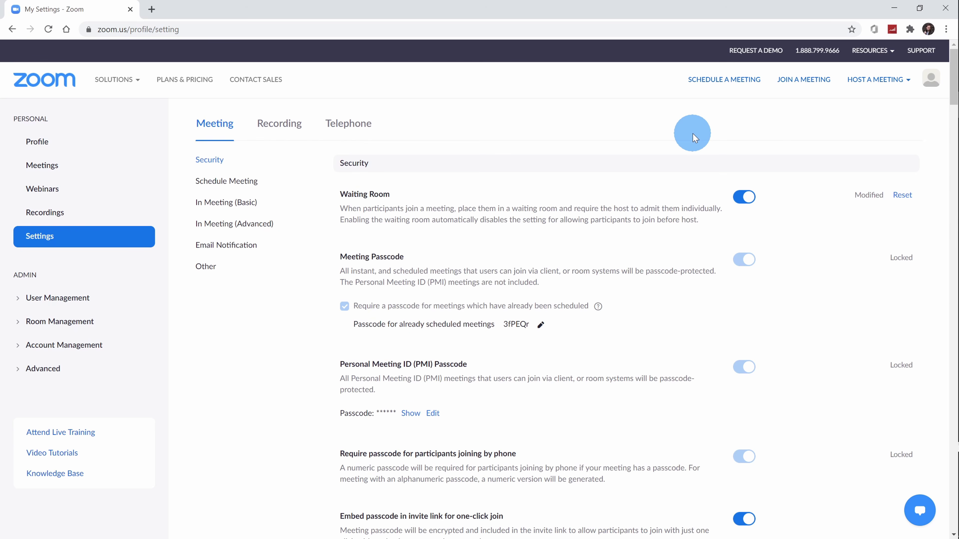
key(ctrl+f)
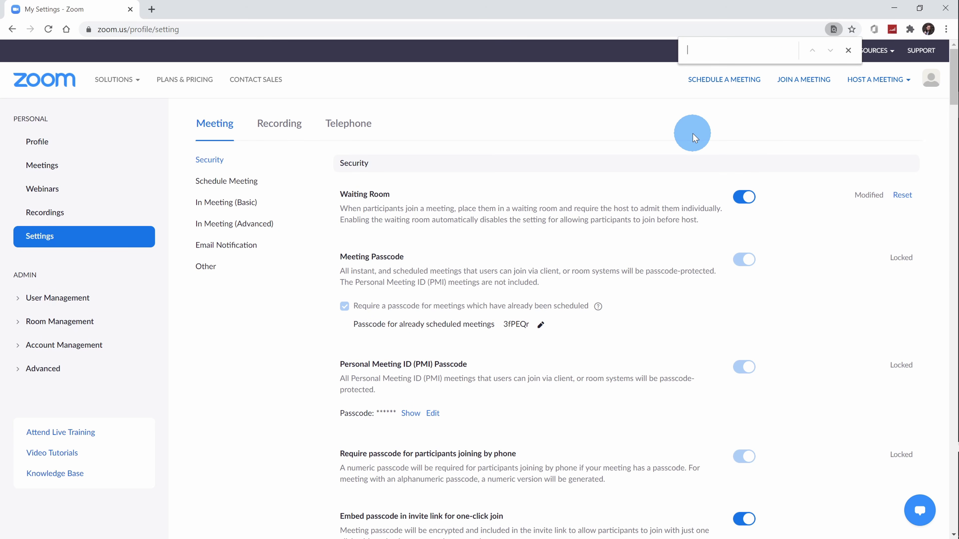
text(breakout)
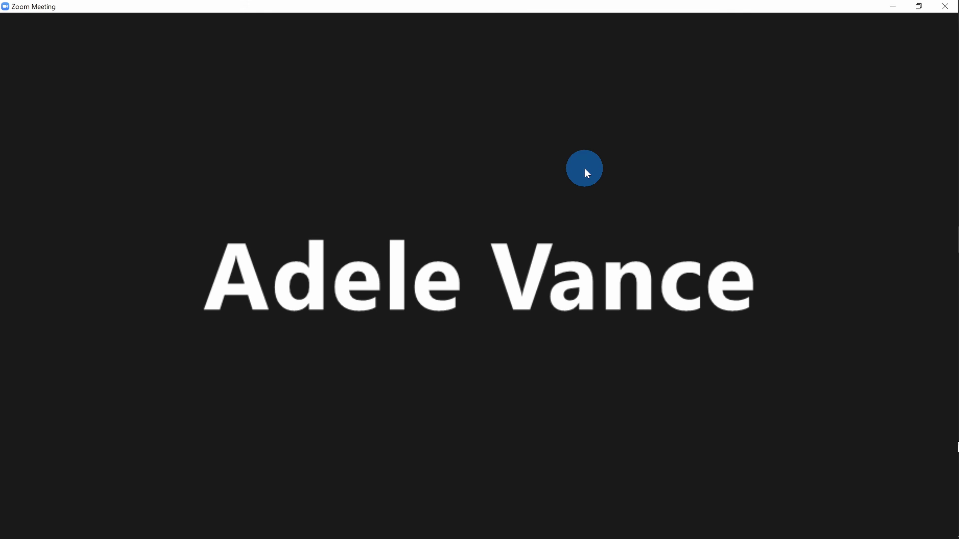
Open the breakout room setup in the meeting, adjust the number of rooms, and choose automatic assignment
mouse_move(585, 238)
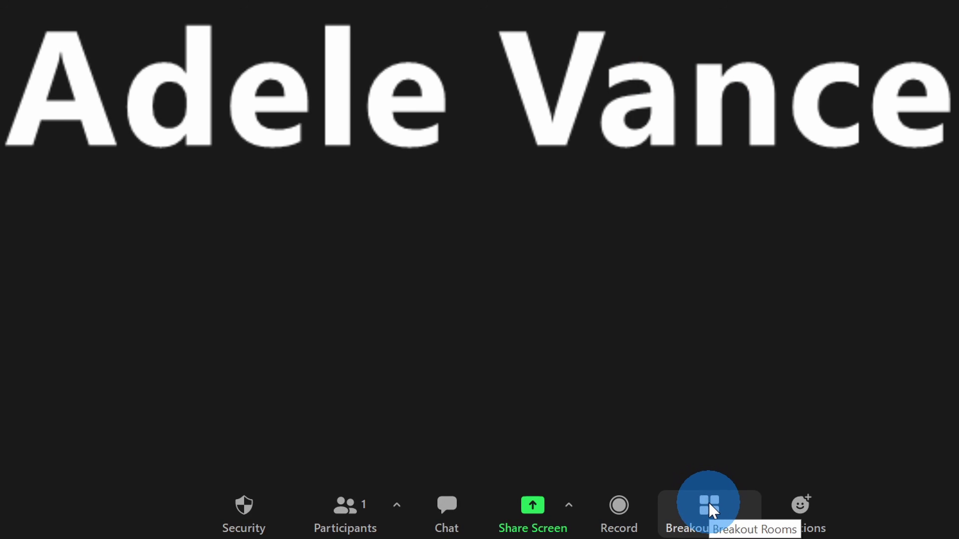
click(709, 508)
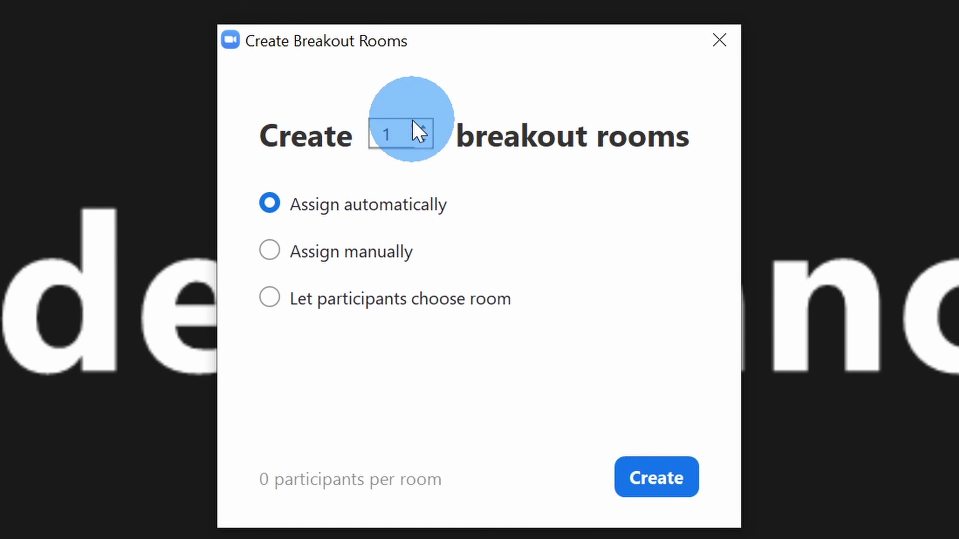
click(422, 127)
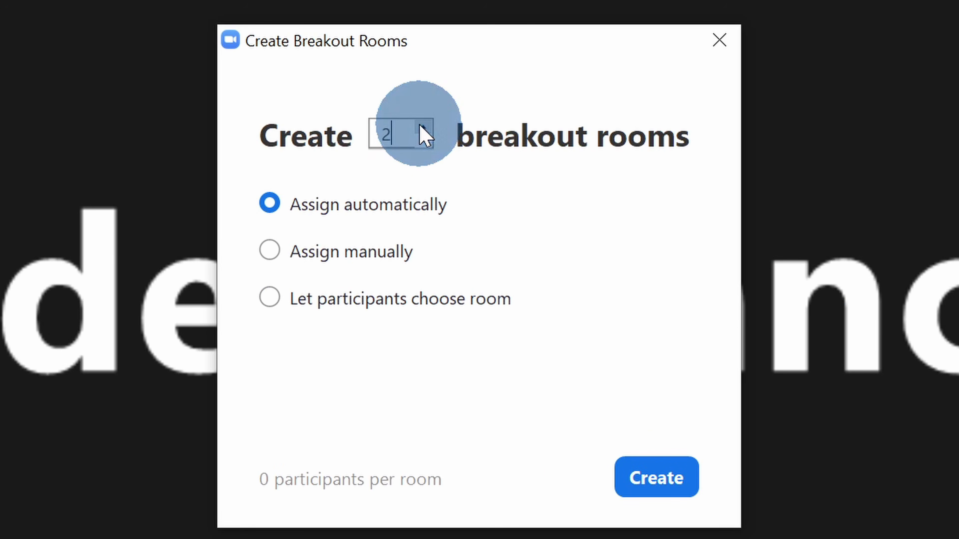
click(422, 140)
click(307, 205)
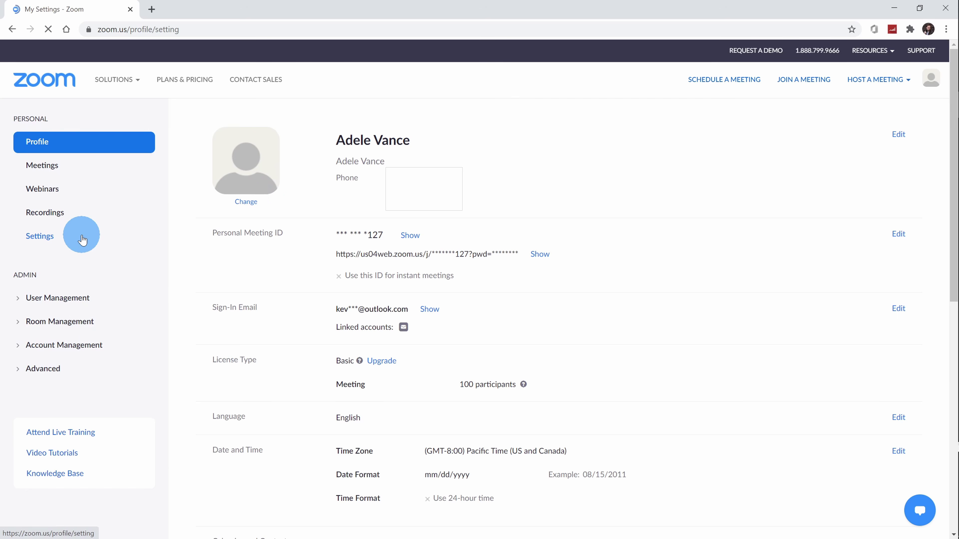
Search the Zoom web portal settings page for "nonverbal"
key(ctrl+f)
text(nonverbal)
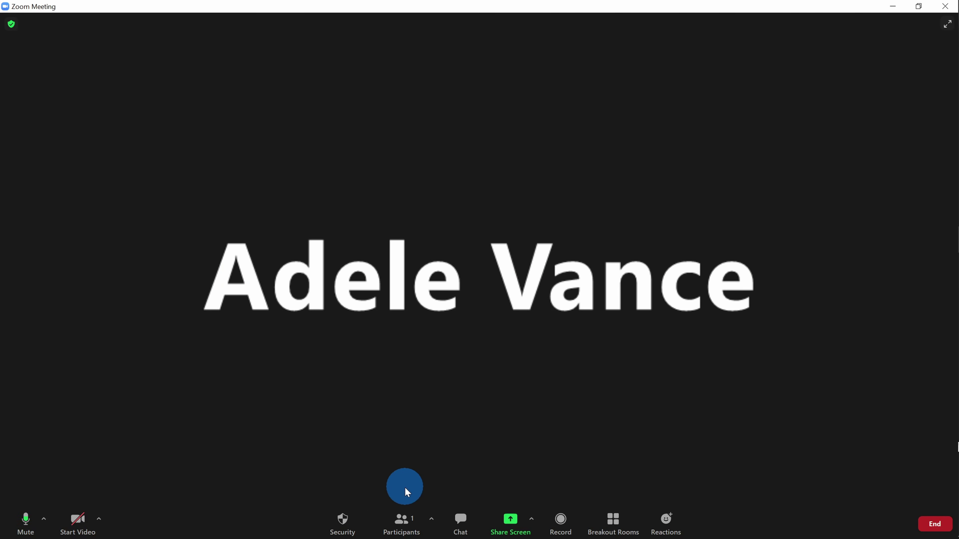
Show the meeting's participants, try the yes and no nonverbal feedback, and view the additional feedback options
click(404, 523)
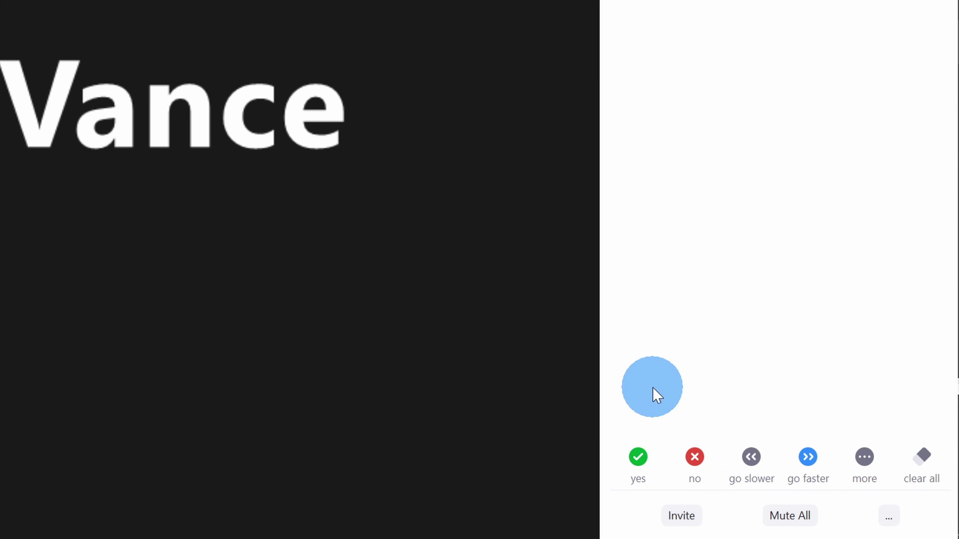
click(643, 455)
click(695, 457)
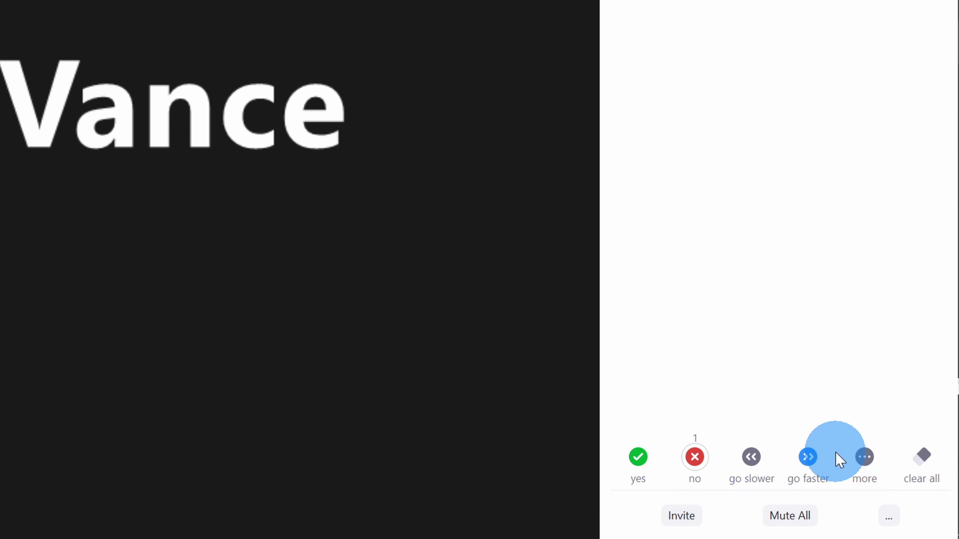
click(863, 456)
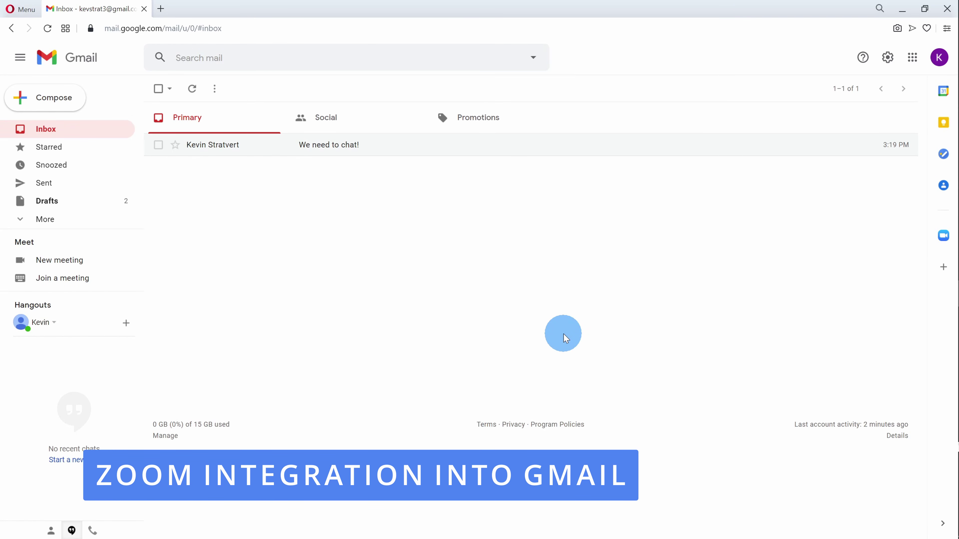
In Gmail, view the Zoom for Gmail add-on from the "We need to chat!" email and open the option to get more add-ons
click(316, 153)
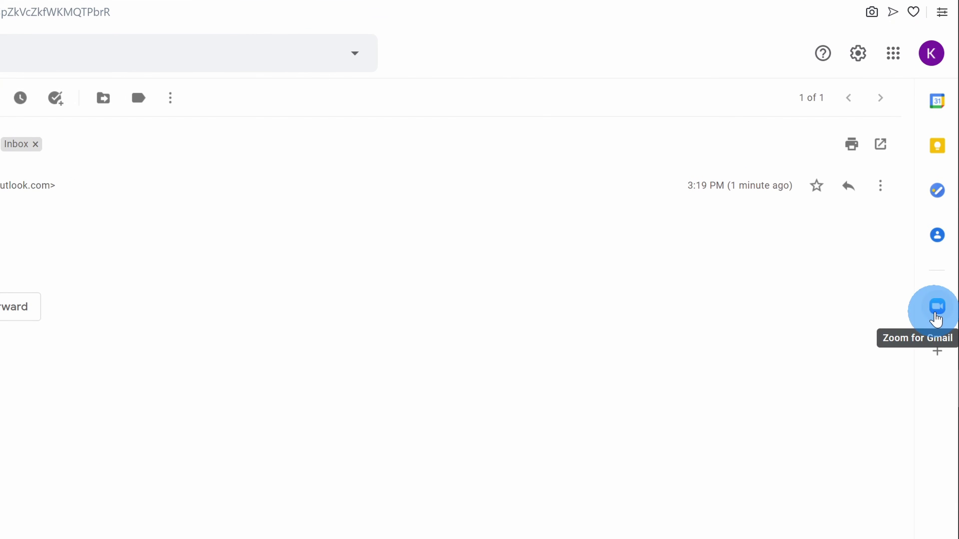
click(937, 308)
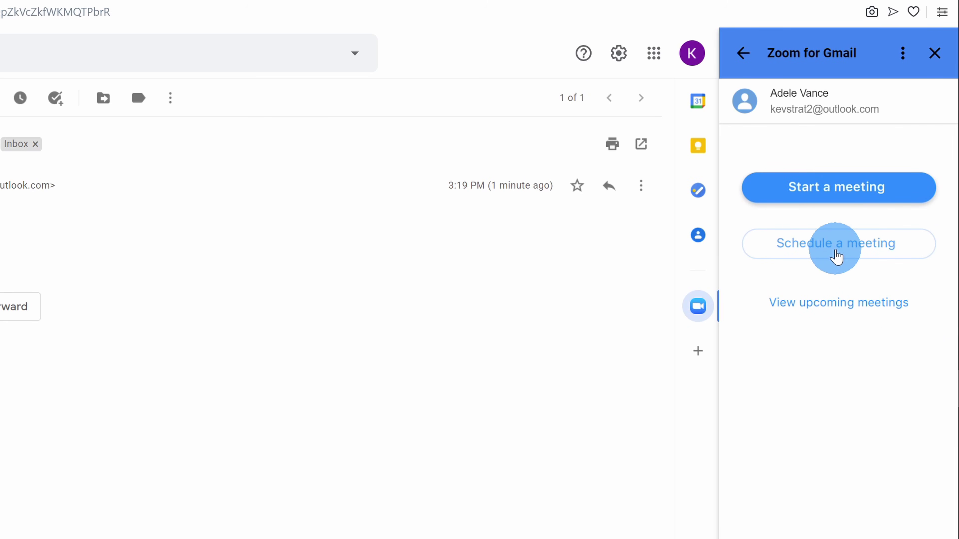
click(940, 57)
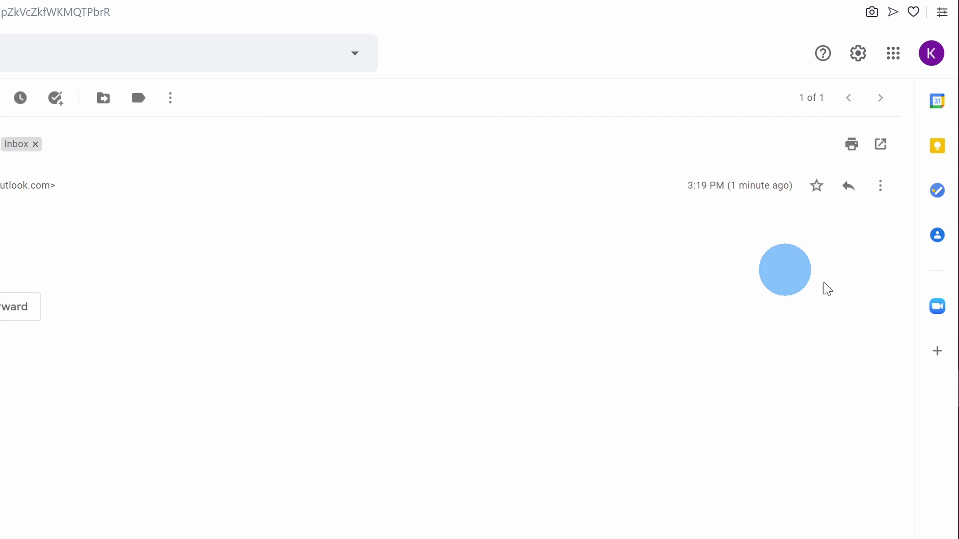
click(937, 356)
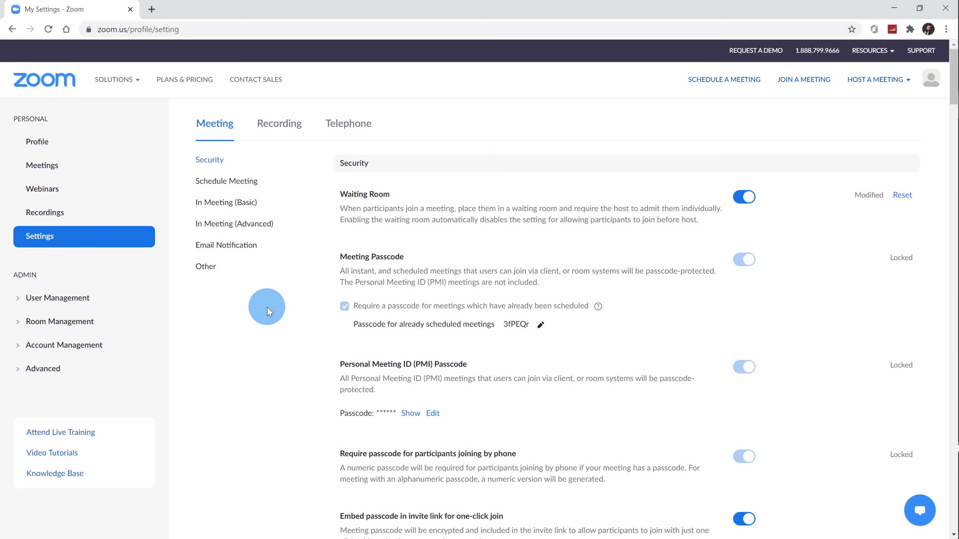
In the Zoom web portal's security settings, allow use of end-to-end encryption and choose End-to-end encryption as the default encryption type
scroll(374, 296, down, 3)
scroll(372, 294, down, 5)
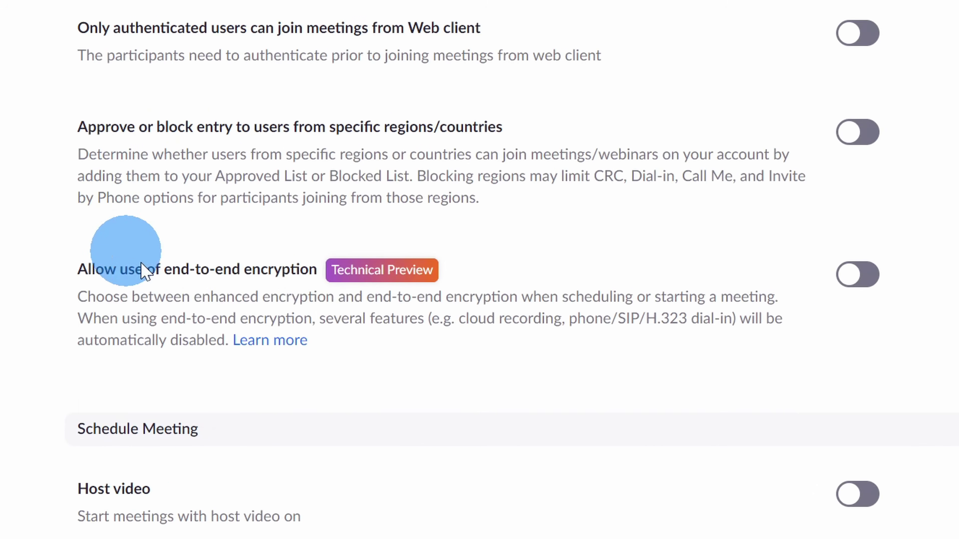
click(869, 276)
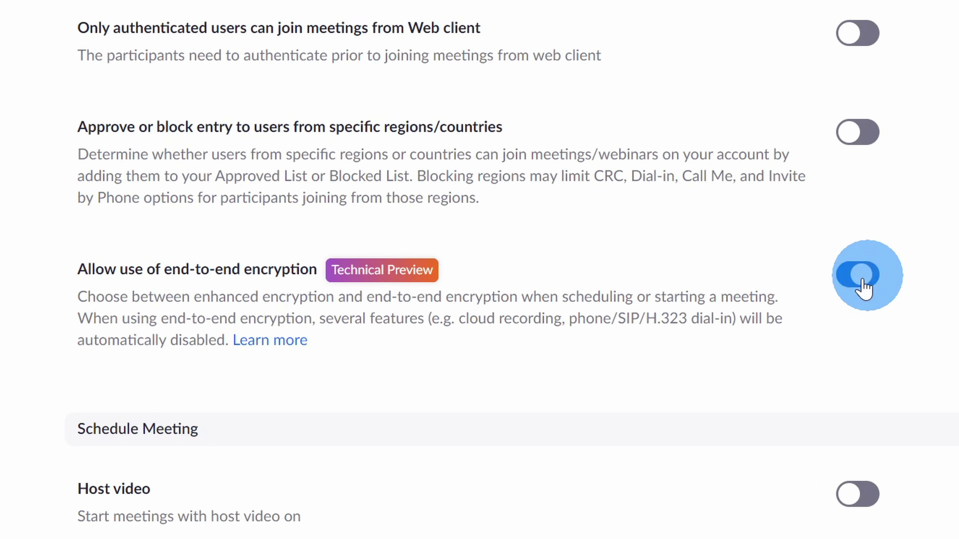
scroll(691, 187, down, 5)
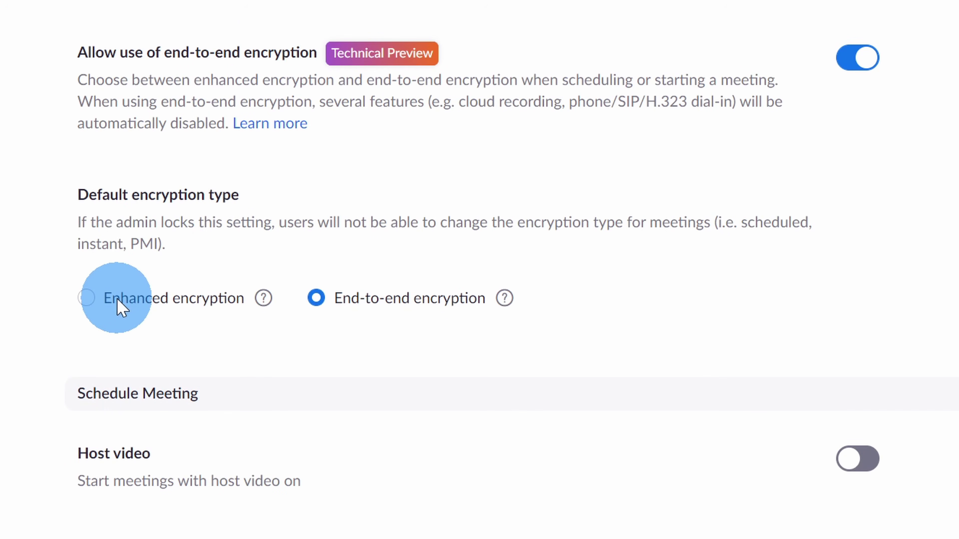
click(90, 300)
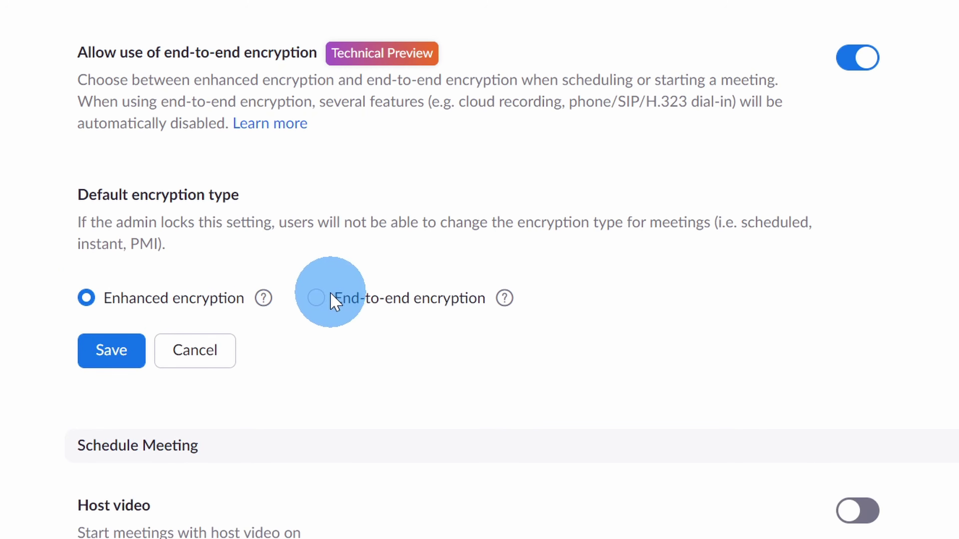
click(316, 298)
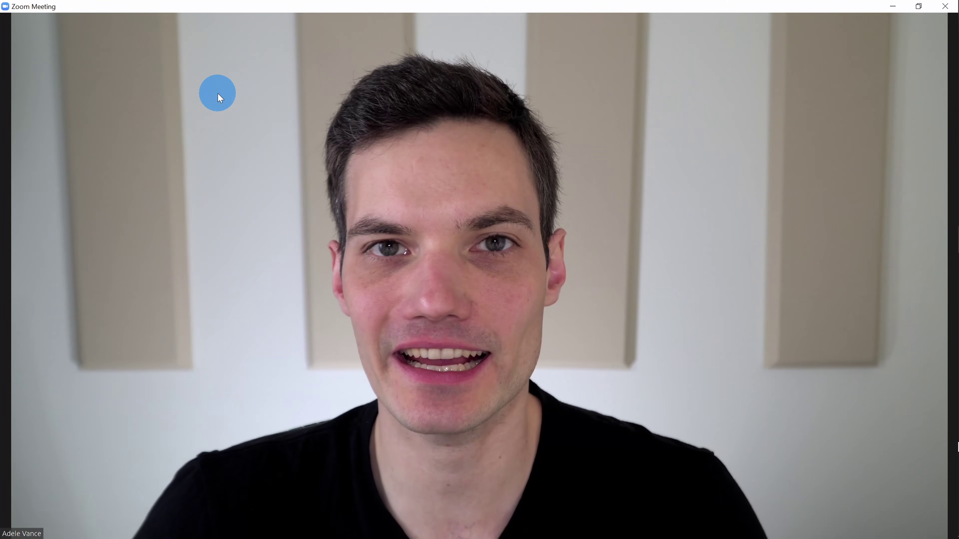
In the Zoom meeting, view the meeting information and open the security code verification for its end-to-end encryption
mouse_move(288, 244)
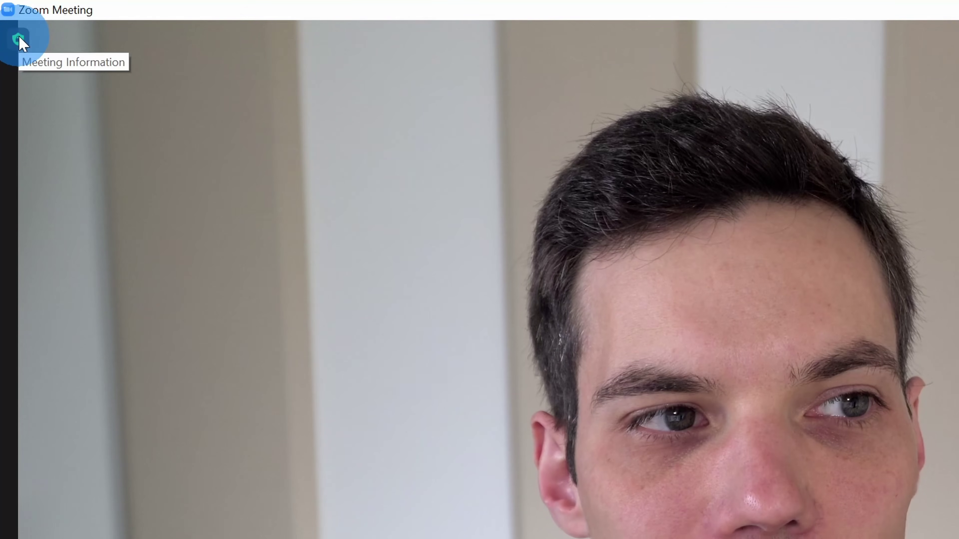
click(19, 39)
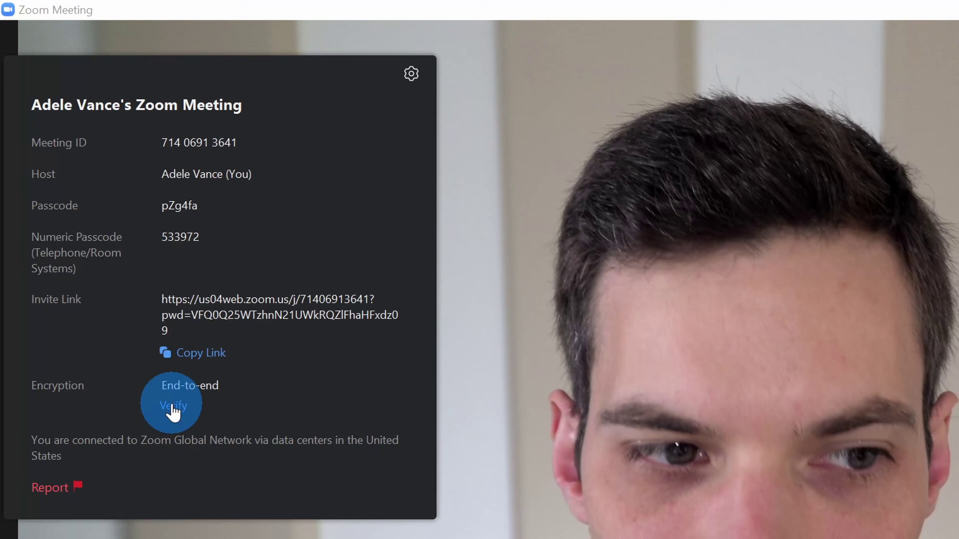
click(172, 407)
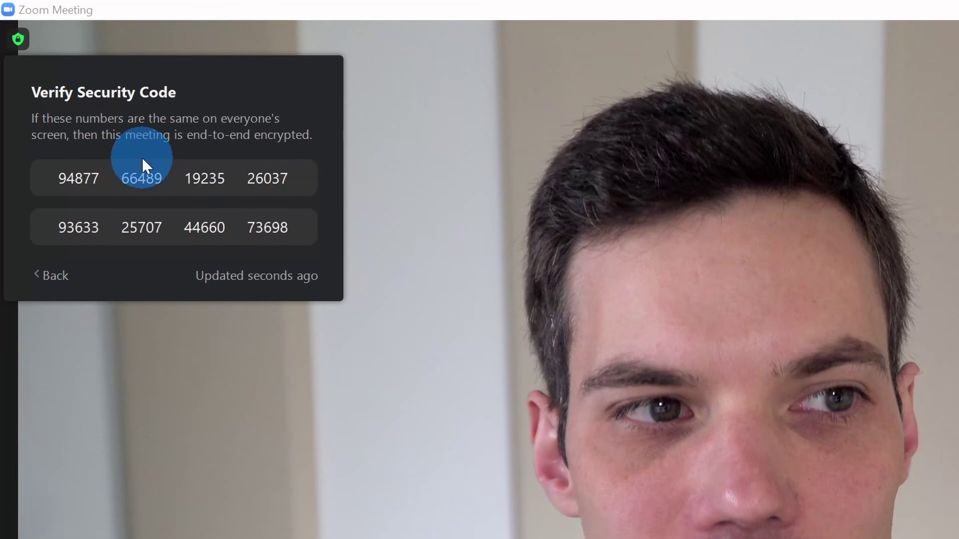